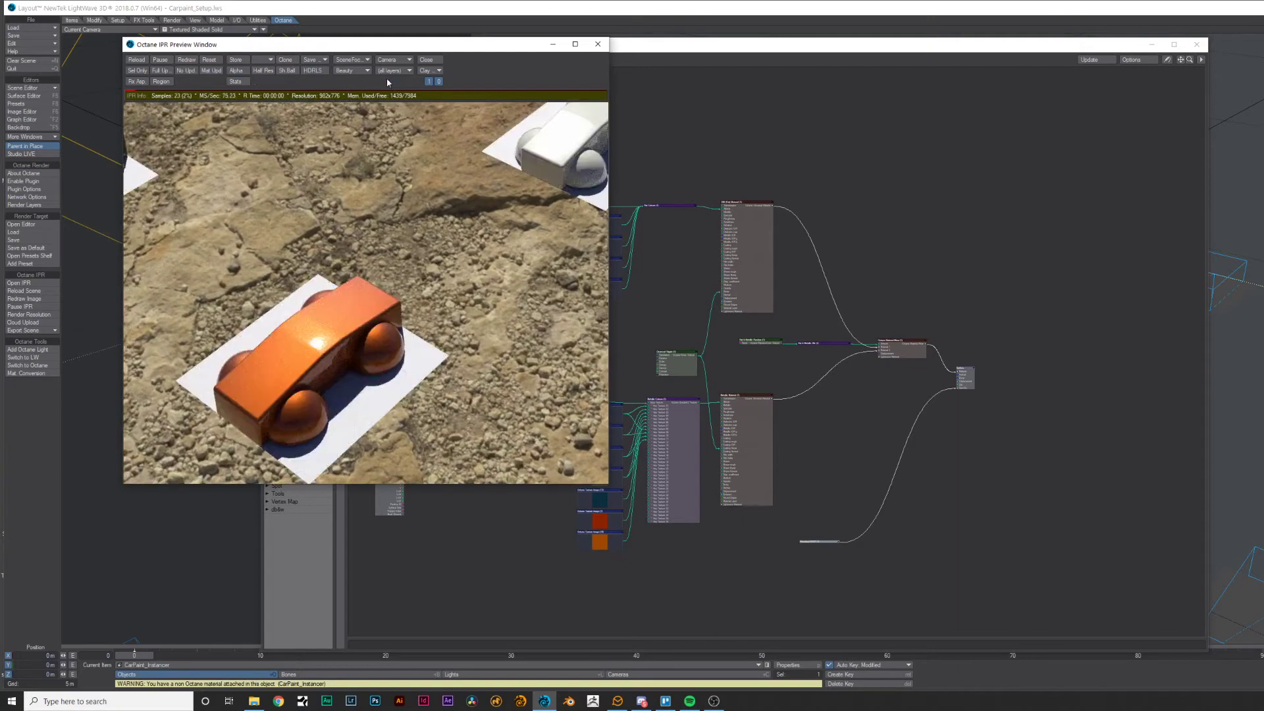
# Step: Switch the IPR preview from the camera to the Perspective view and frame the field of instanced cars
pyautogui.click(393, 60)
pyautogui.click(393, 71)
pyautogui.moveTo(398, 358); pyautogui.dragTo(439, 295)
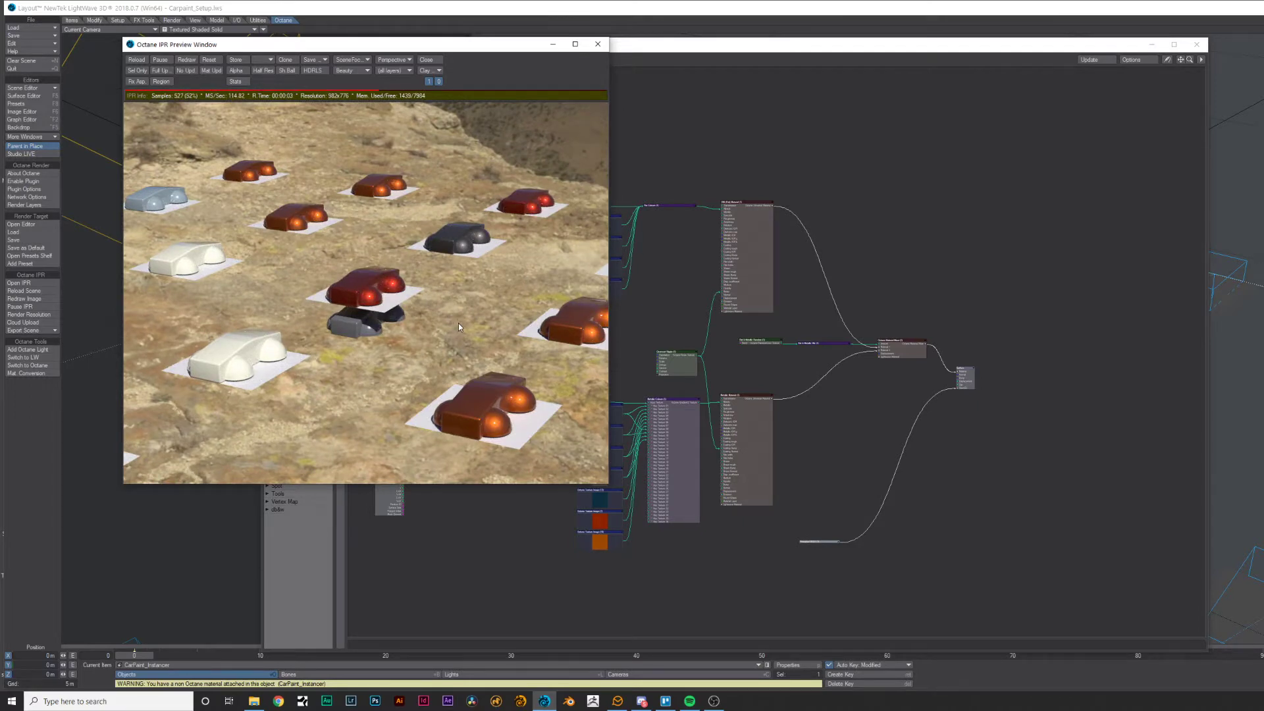
pyautogui.moveTo(459, 329); pyautogui.dragTo(458, 343)
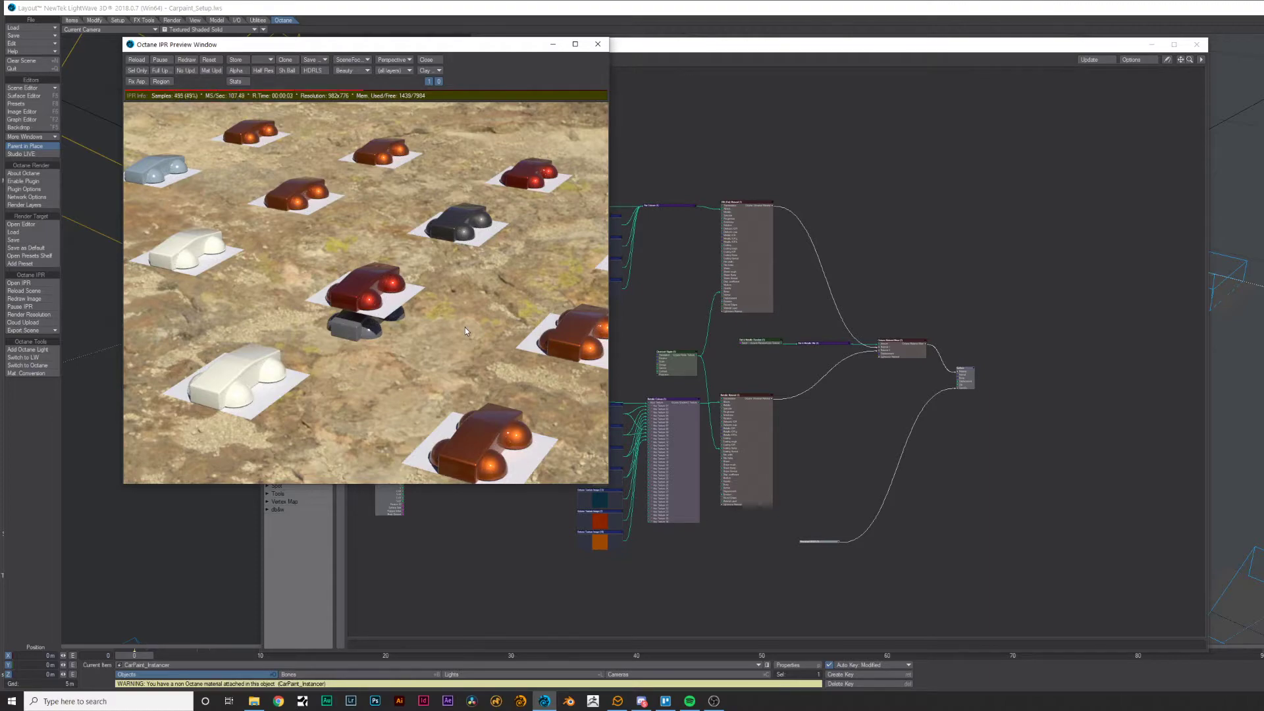
pyautogui.moveTo(461, 328); pyautogui.dragTo(423, 304)
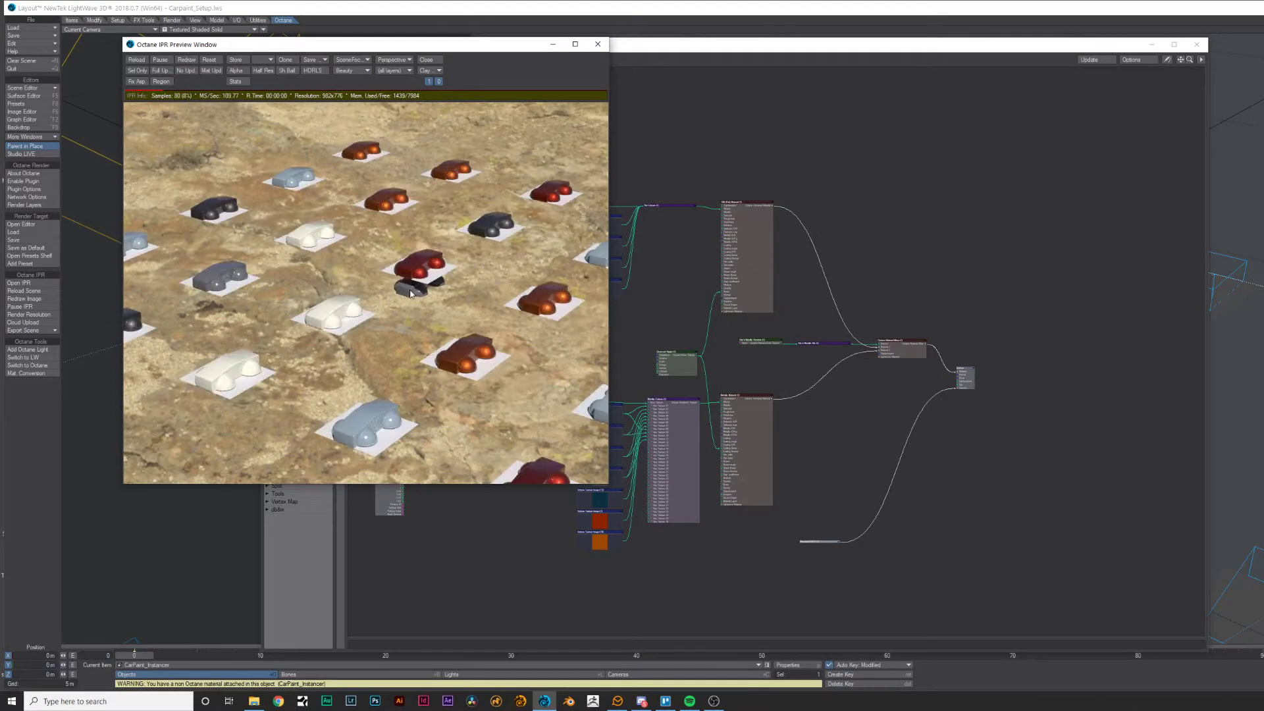
# Step: Examine the paint colours and reflections of the instanced cars in the render preview, including close views of a pale blue and a red car
pyautogui.moveTo(410, 293); pyautogui.dragTo(629, 406, button='right')
pyautogui.moveTo(561, 336); pyautogui.dragTo(508, 306)
pyautogui.moveTo(507, 306); pyautogui.dragTo(355, 310, button='right')
pyautogui.moveTo(350, 311); pyautogui.dragTo(429, 322)
pyautogui.moveTo(470, 327); pyautogui.dragTo(532, 385, button='right')
pyautogui.moveTo(532, 384); pyautogui.dragTo(416, 287)
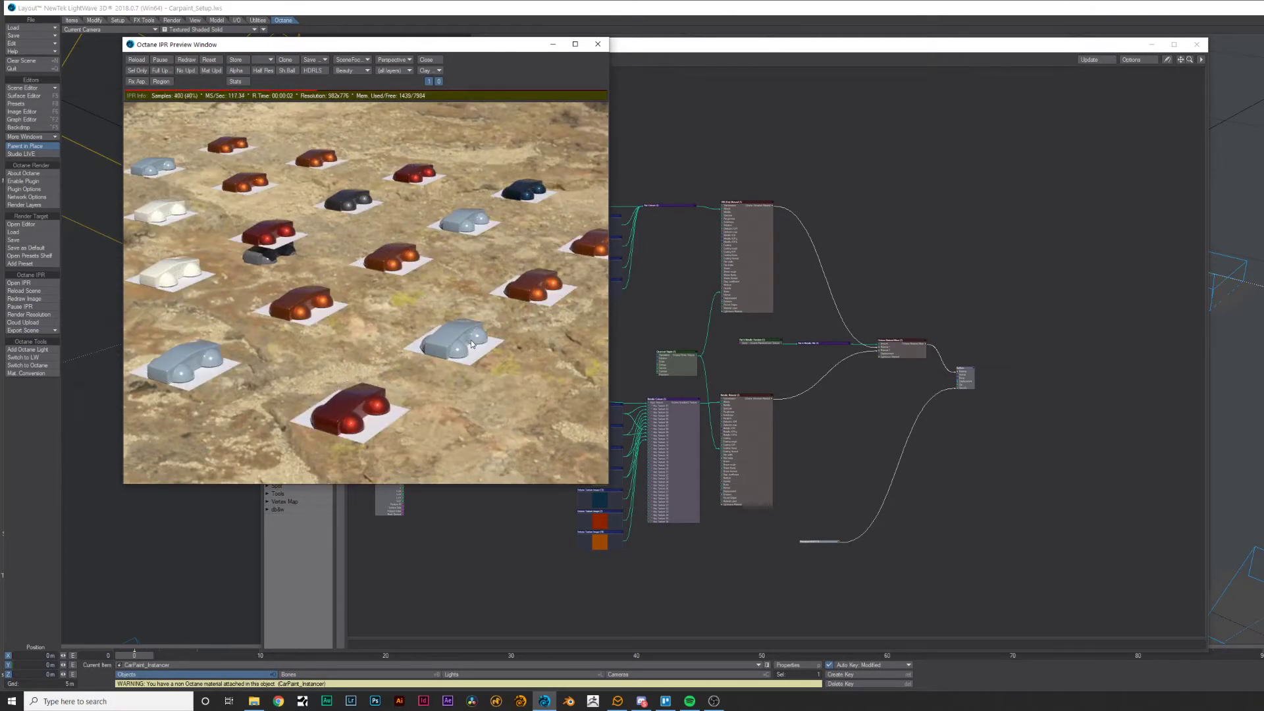
pyautogui.moveTo(467, 364); pyautogui.dragTo(621, 418, button='middle')
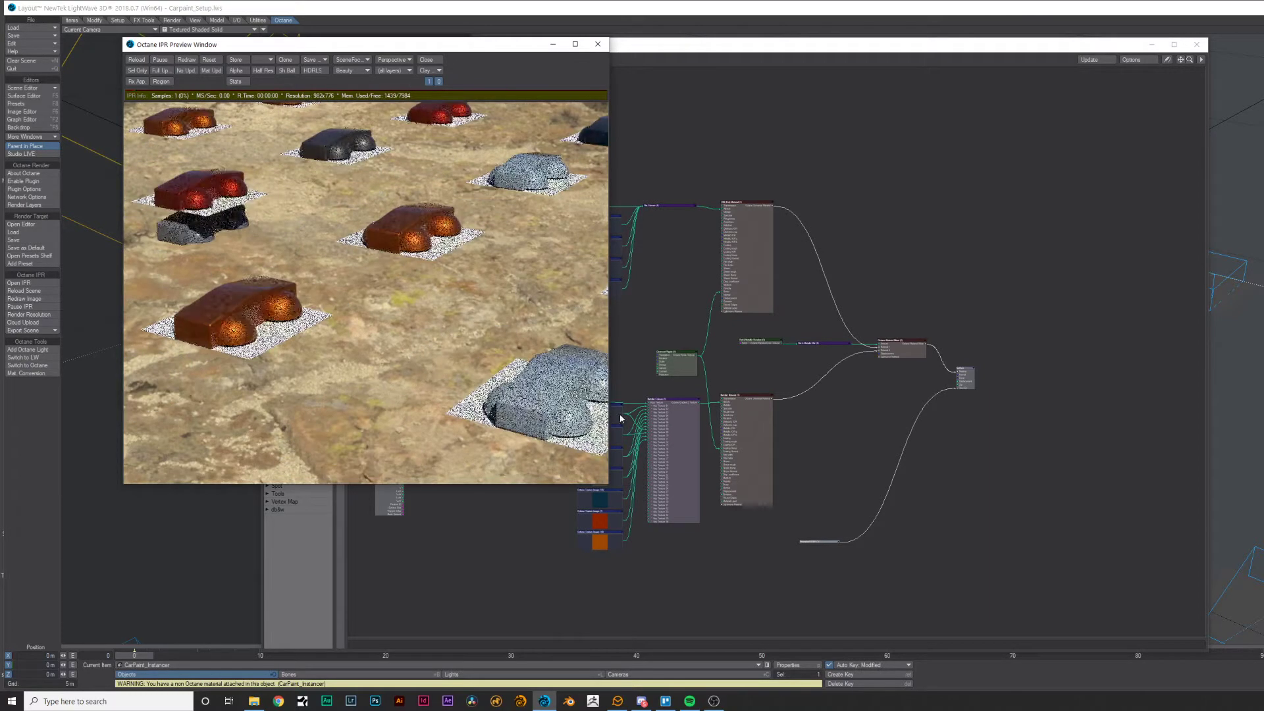
pyautogui.moveTo(521, 349); pyautogui.dragTo(350, 281, button='right')
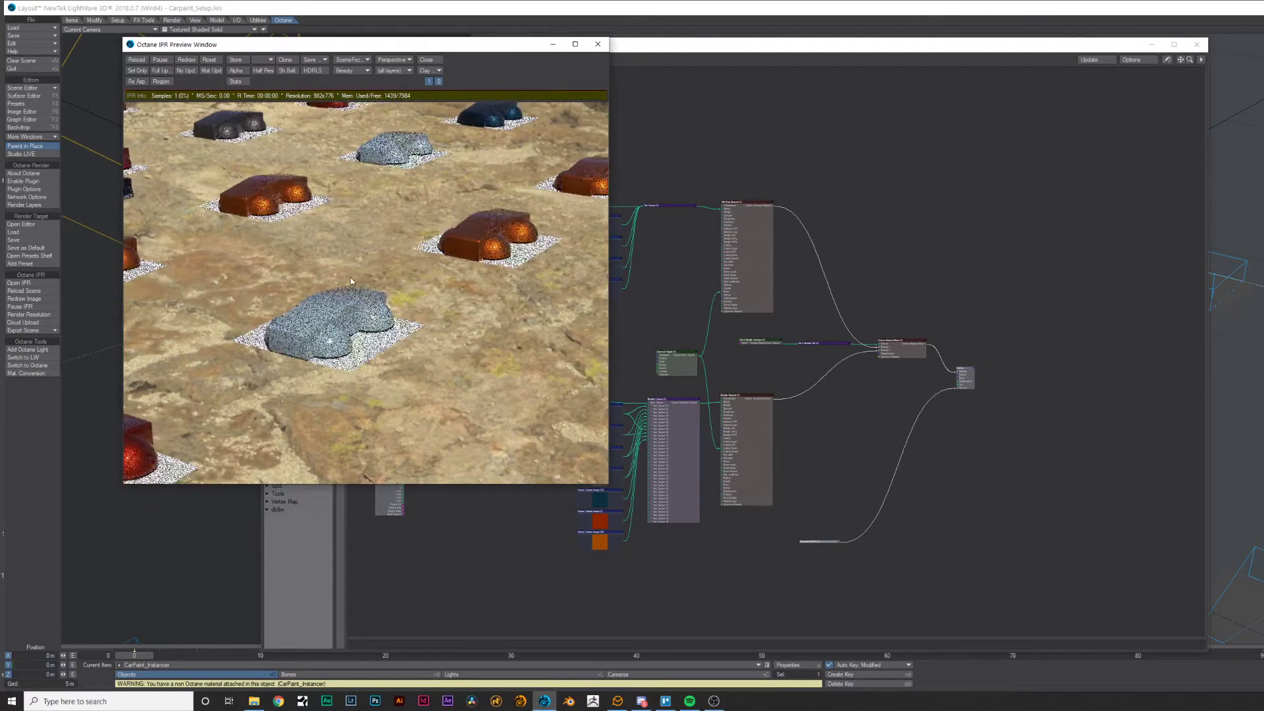
pyautogui.moveTo(350, 281); pyautogui.dragTo(546, 415, button='middle')
pyautogui.moveTo(334, 427); pyautogui.dragTo(338, 386)
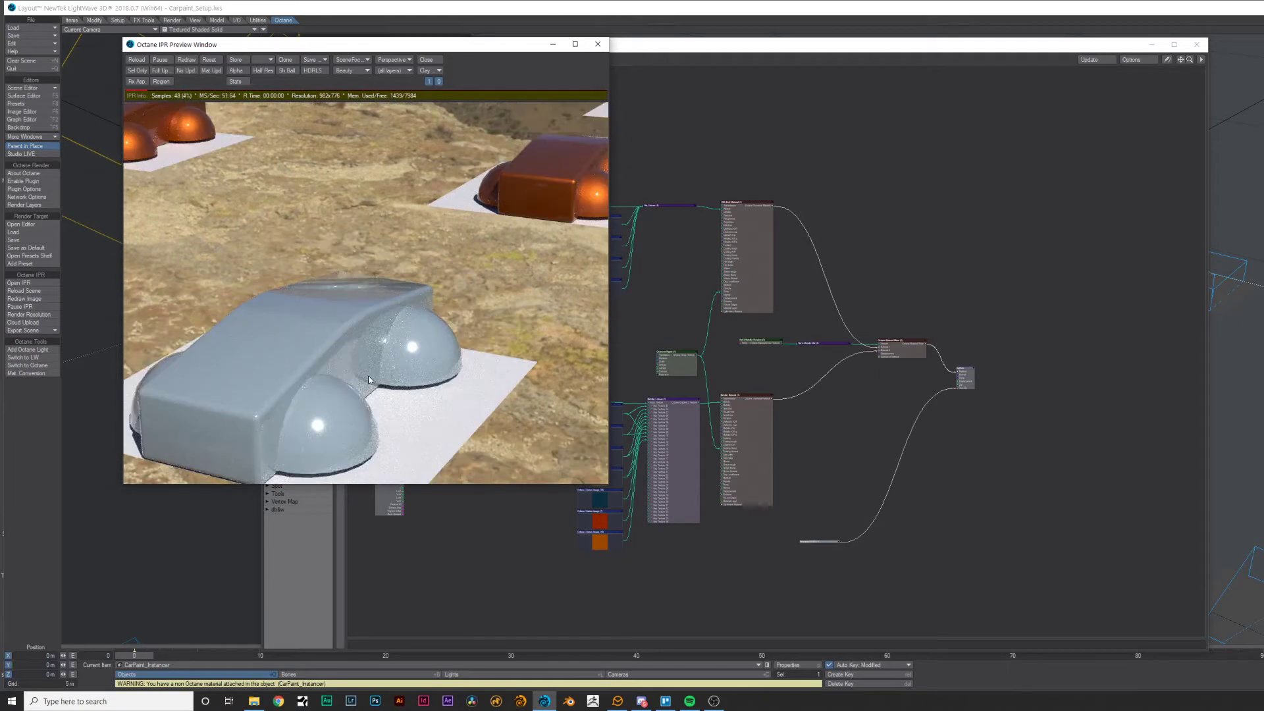
pyautogui.moveTo(369, 380); pyautogui.dragTo(302, 373, button='middle')
pyautogui.moveTo(303, 373); pyautogui.dragTo(432, 253, button='right')
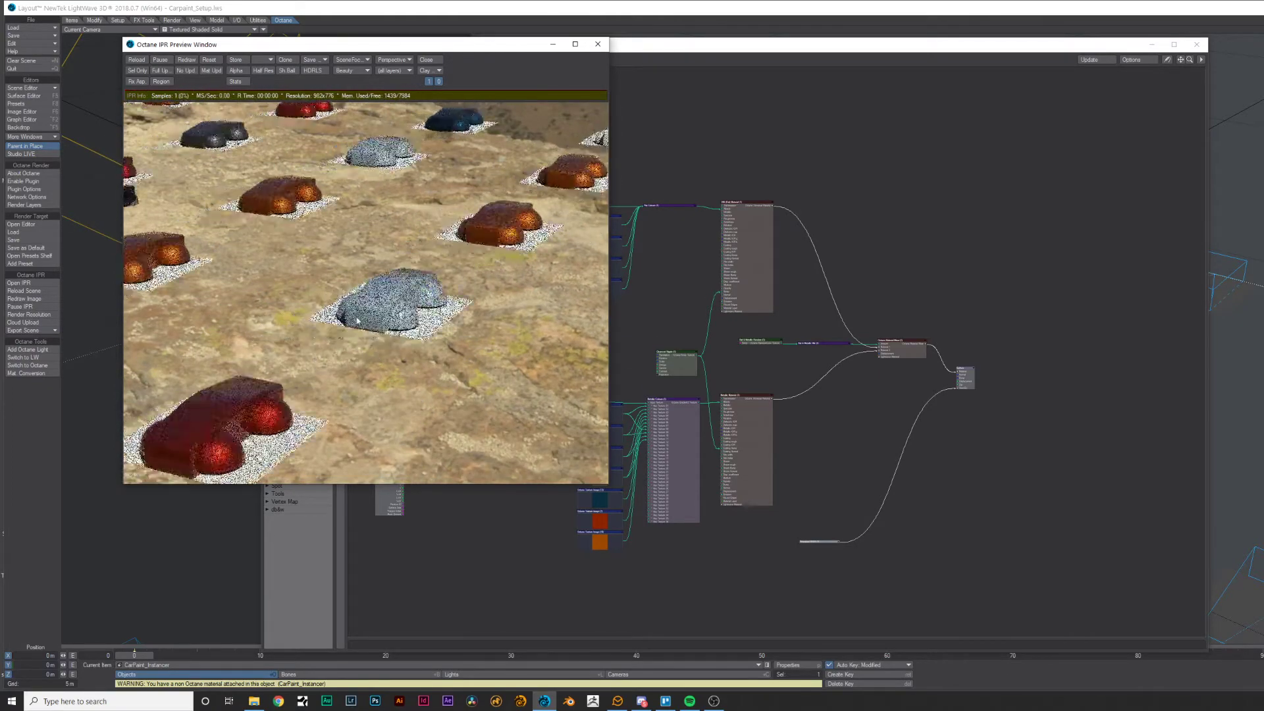
pyautogui.moveTo(461, 348); pyautogui.dragTo(640, 361, button='middle')
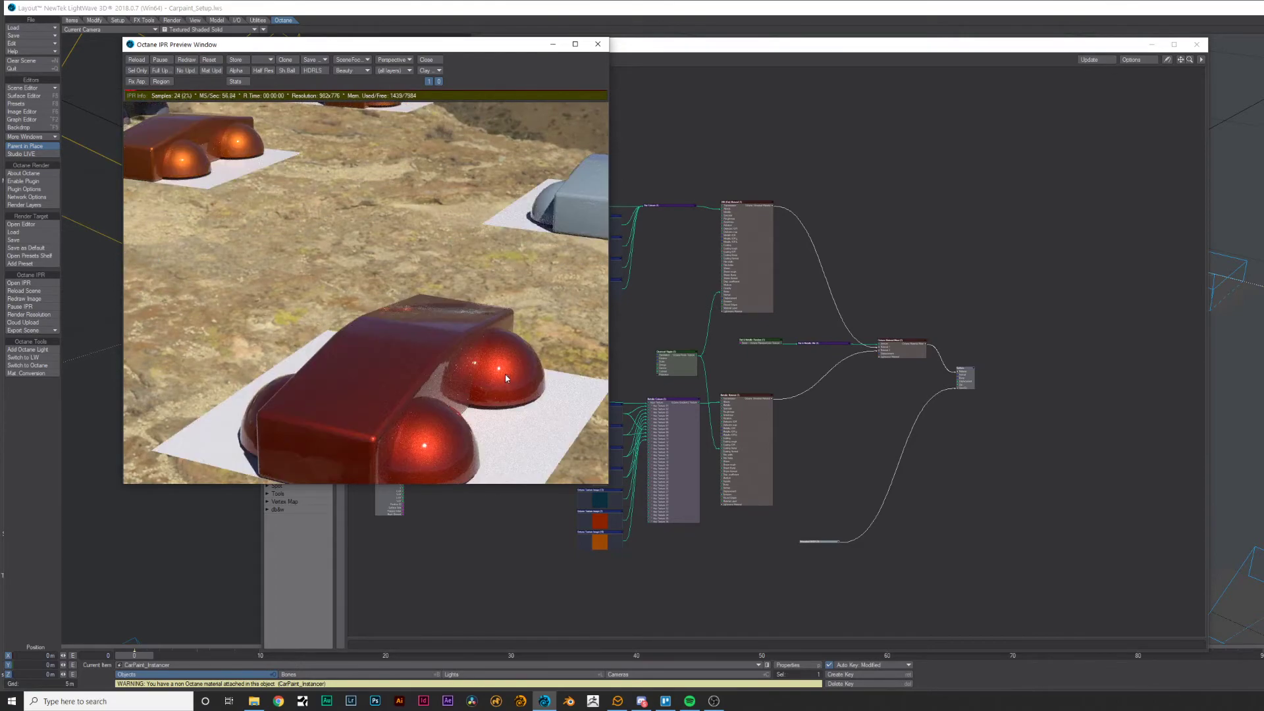
pyautogui.moveTo(506, 375)
pyautogui.mouseDown()
pyautogui.moveTo(471, 332)
pyautogui.moveTo(497, 360)
pyautogui.moveTo(476, 368)
pyautogui.moveTo(488, 379)
pyautogui.mouseUp()
pyautogui.moveTo(487, 384); pyautogui.dragTo(306, 315, button='middle')
pyautogui.moveTo(447, 269); pyautogui.dragTo(447, 288)
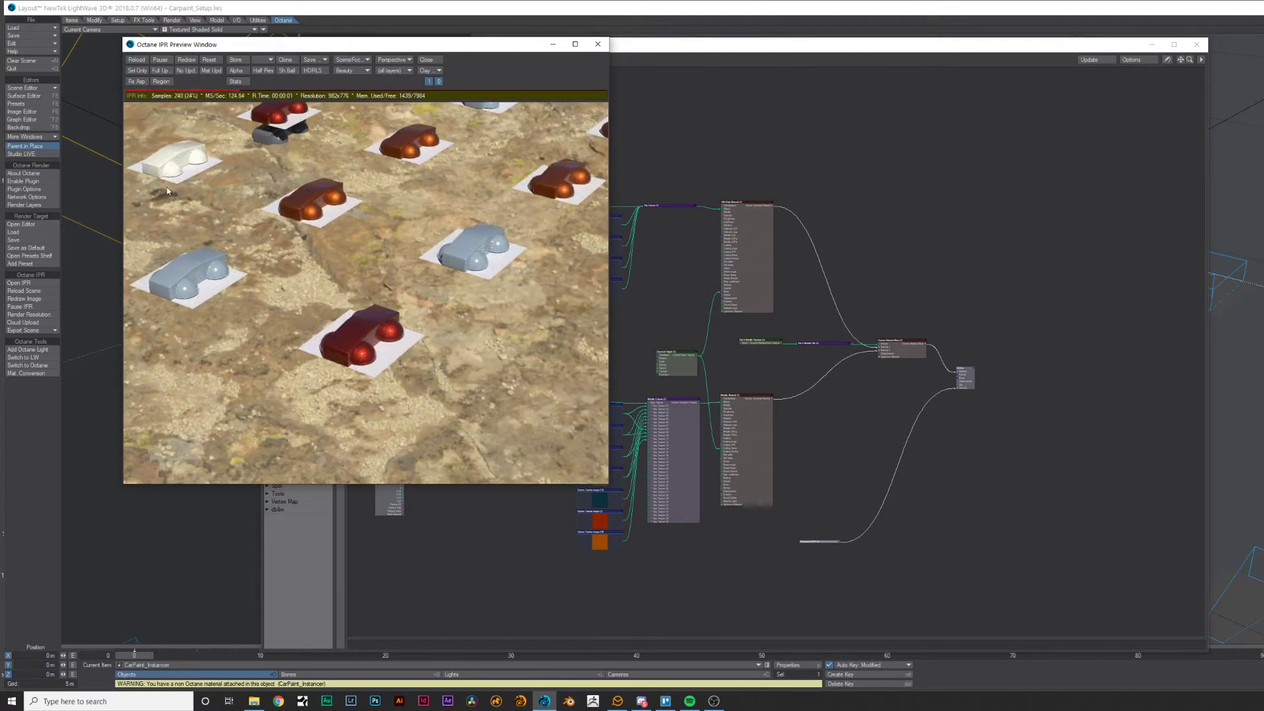
pyautogui.moveTo(420, 226); pyautogui.dragTo(406, 251)
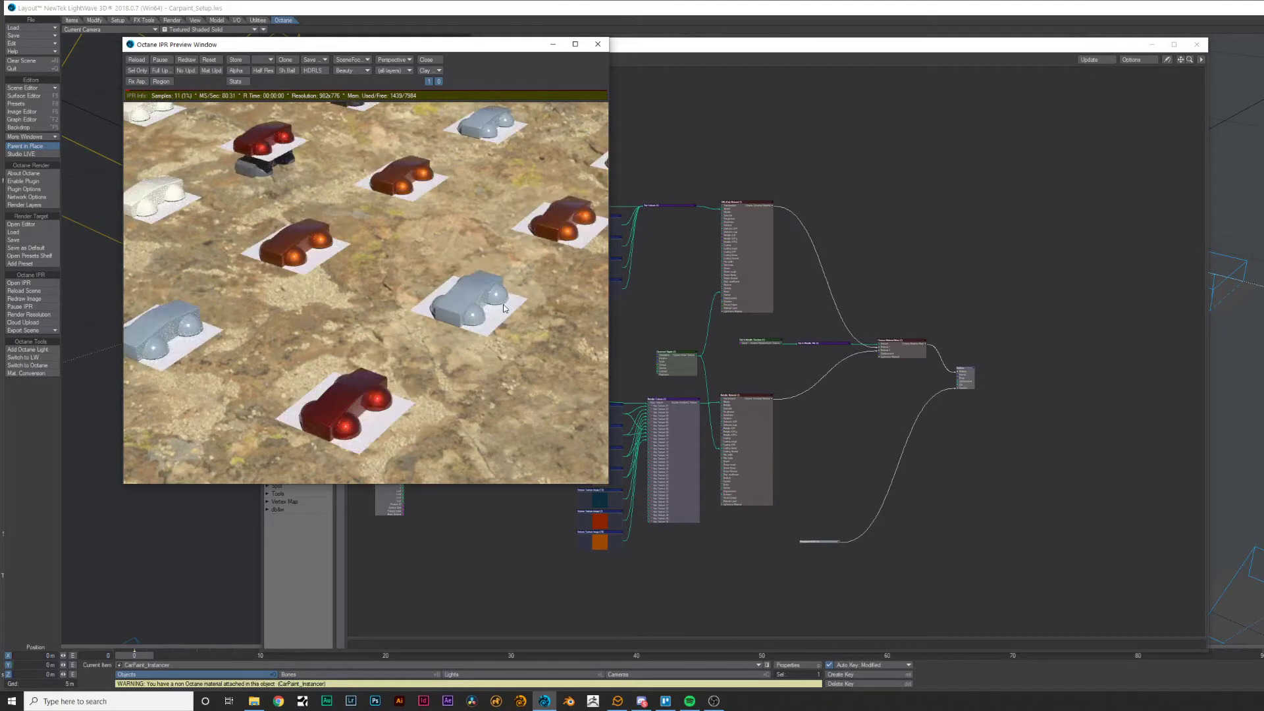
# Step: Move the preview window aside and bring the CarPaint_Tester node editor forward, framing the flat colour nodes
pyautogui.moveTo(491, 50); pyautogui.dragTo(400, 46)
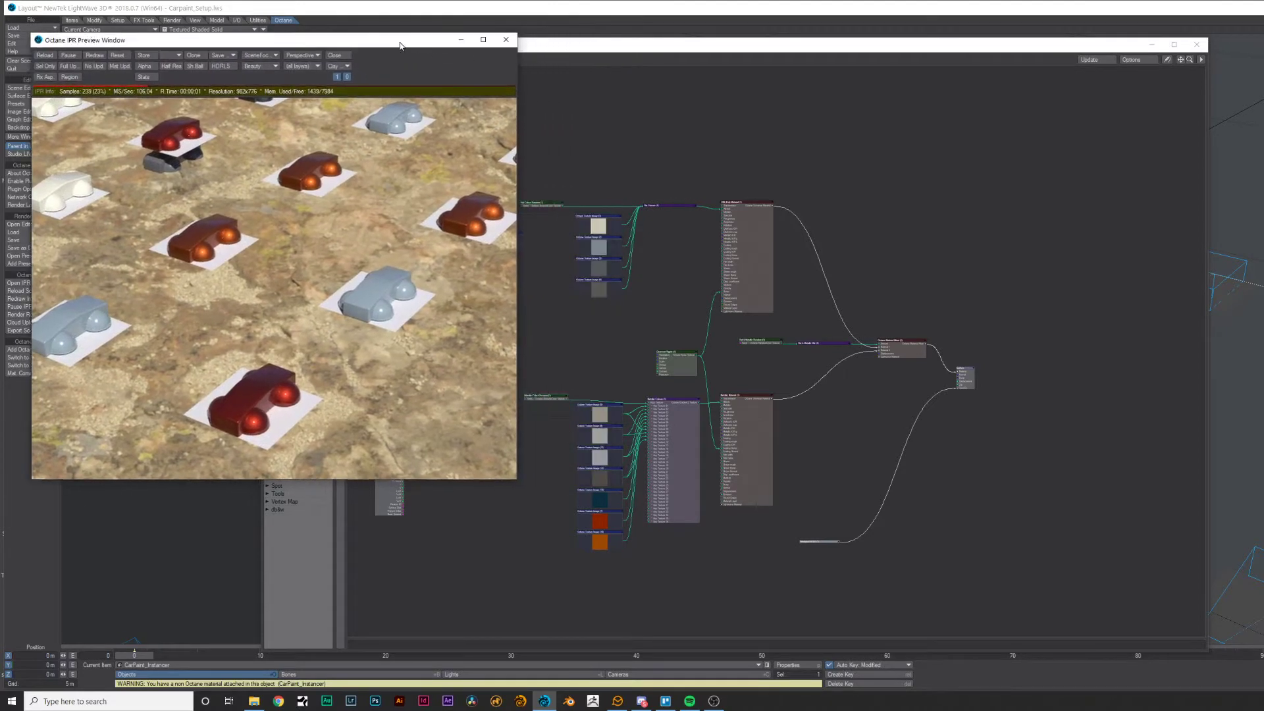
pyautogui.click(633, 49)
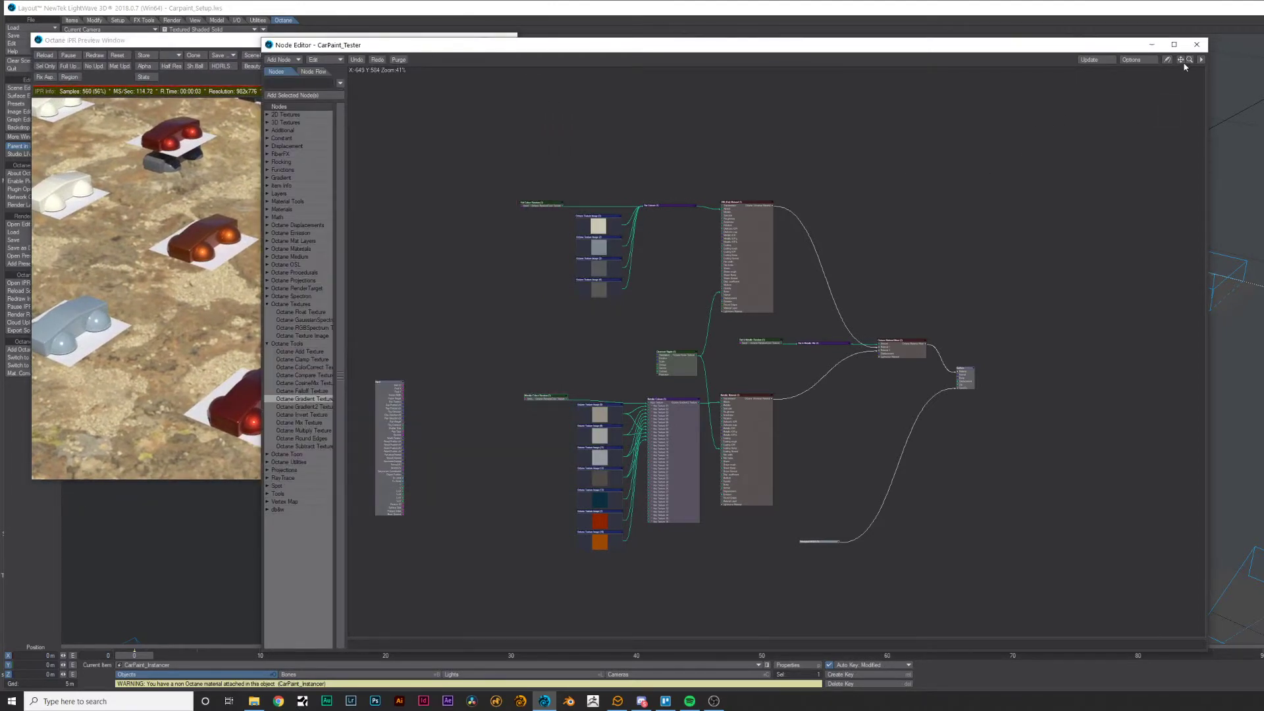
pyautogui.moveTo(1189, 60); pyautogui.dragTo(1181, 62)
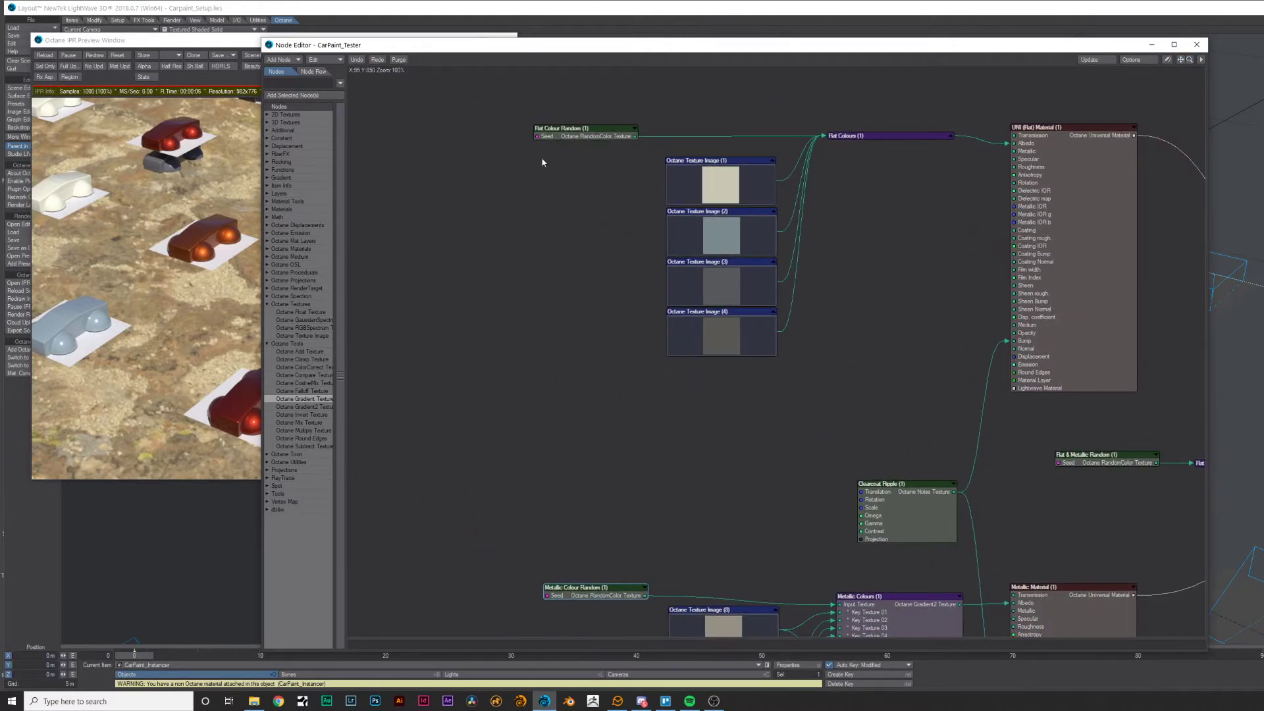
# Step: Try different seed values on the Flat Colour Random node
pyautogui.doubleClick(585, 135)
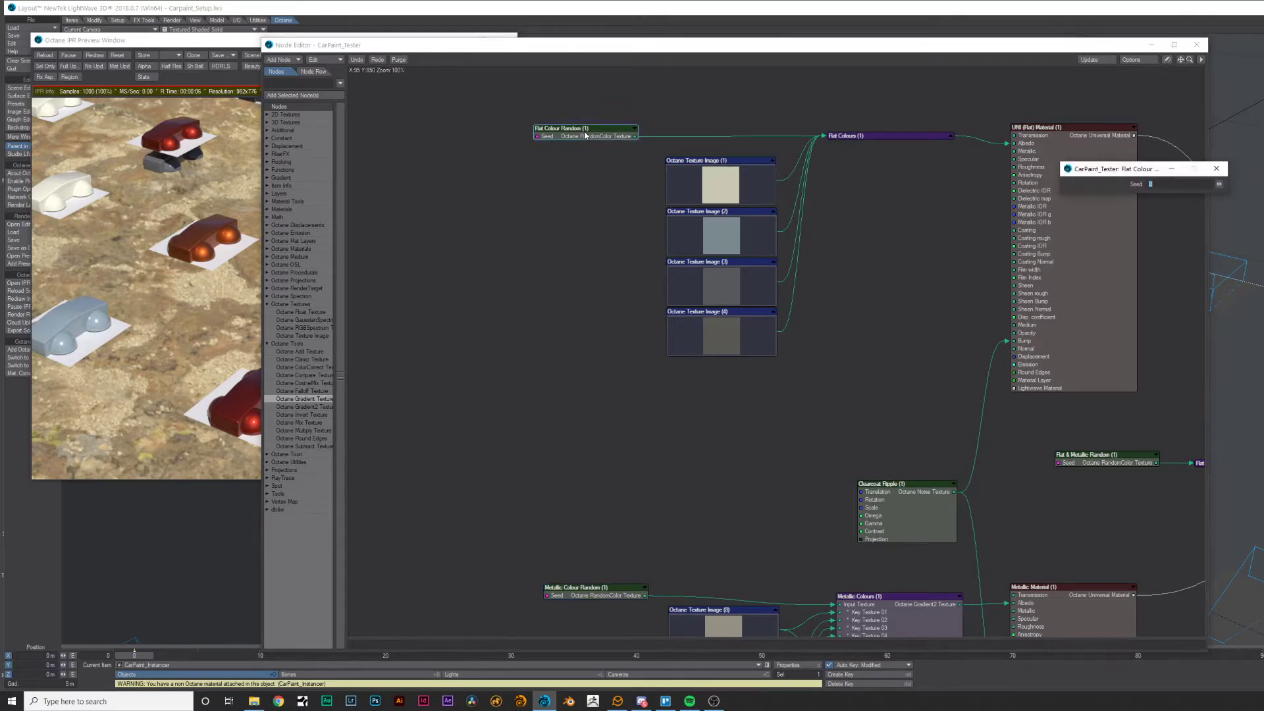
pyautogui.moveTo(1155, 171); pyautogui.dragTo(613, 208)
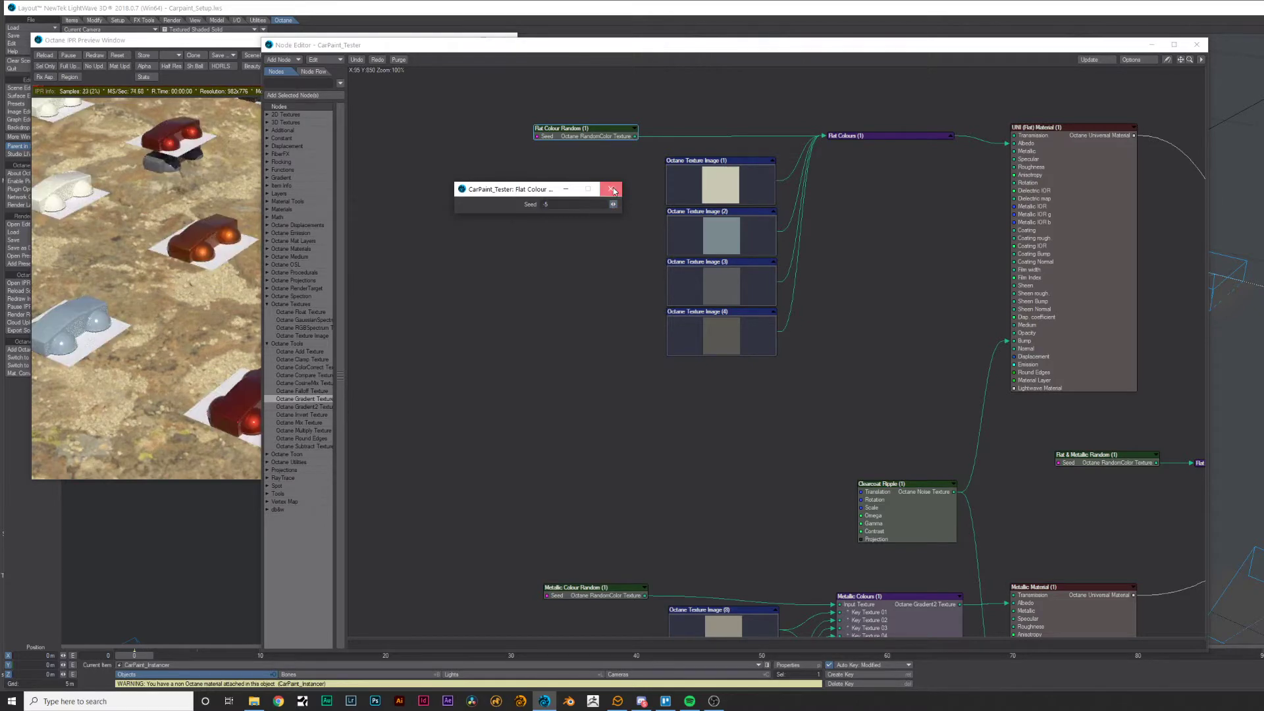
pyautogui.click(610, 189)
pyautogui.moveTo(1189, 59)
pyautogui.mouseDown()
pyautogui.moveTo(1160, 59)
pyautogui.moveTo(1189, 59)
pyautogui.mouseUp()
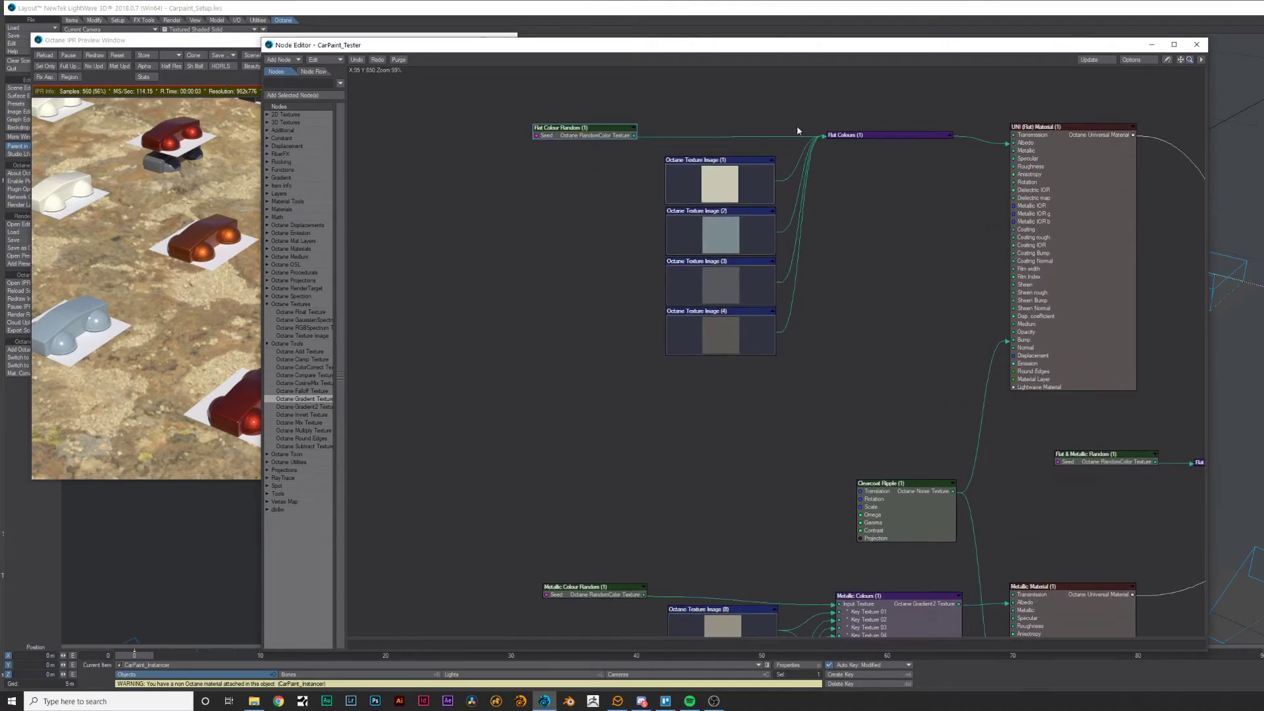
pyautogui.doubleClick(586, 136)
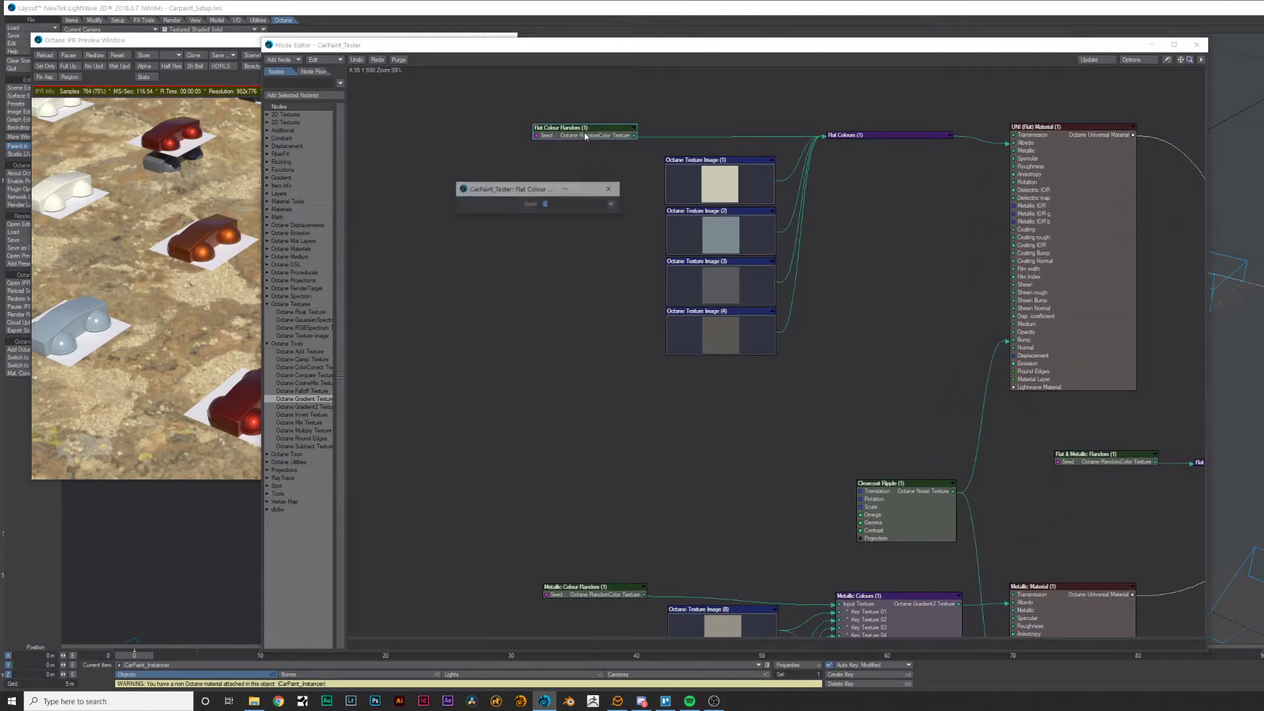
pyautogui.moveTo(608, 204); pyautogui.dragTo(620, 204)
# Step: Rearrange the preview and node editor windows side by side, and set the Flat Colour Random node's seed to 0
pyautogui.moveTo(244, 41); pyautogui.dragTo(272, 46)
pyautogui.moveTo(649, 49); pyautogui.dragTo(759, 51)
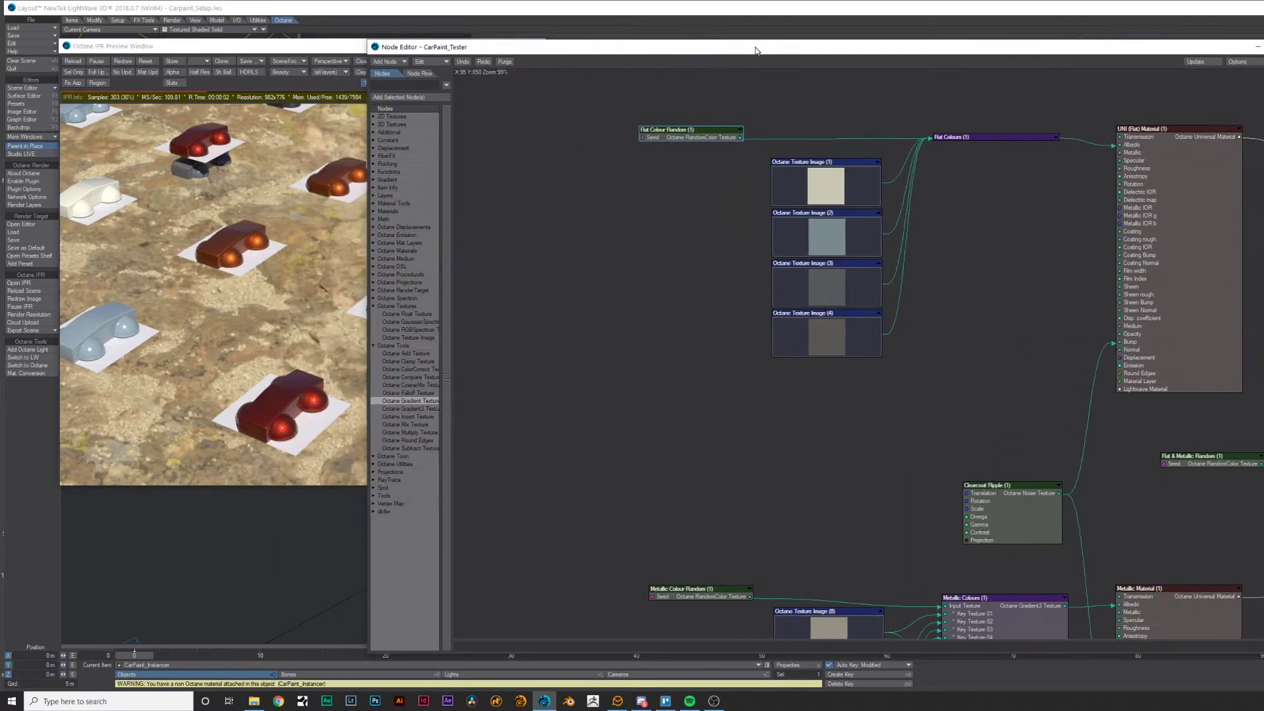
pyautogui.doubleClick(699, 140)
pyautogui.click(547, 204)
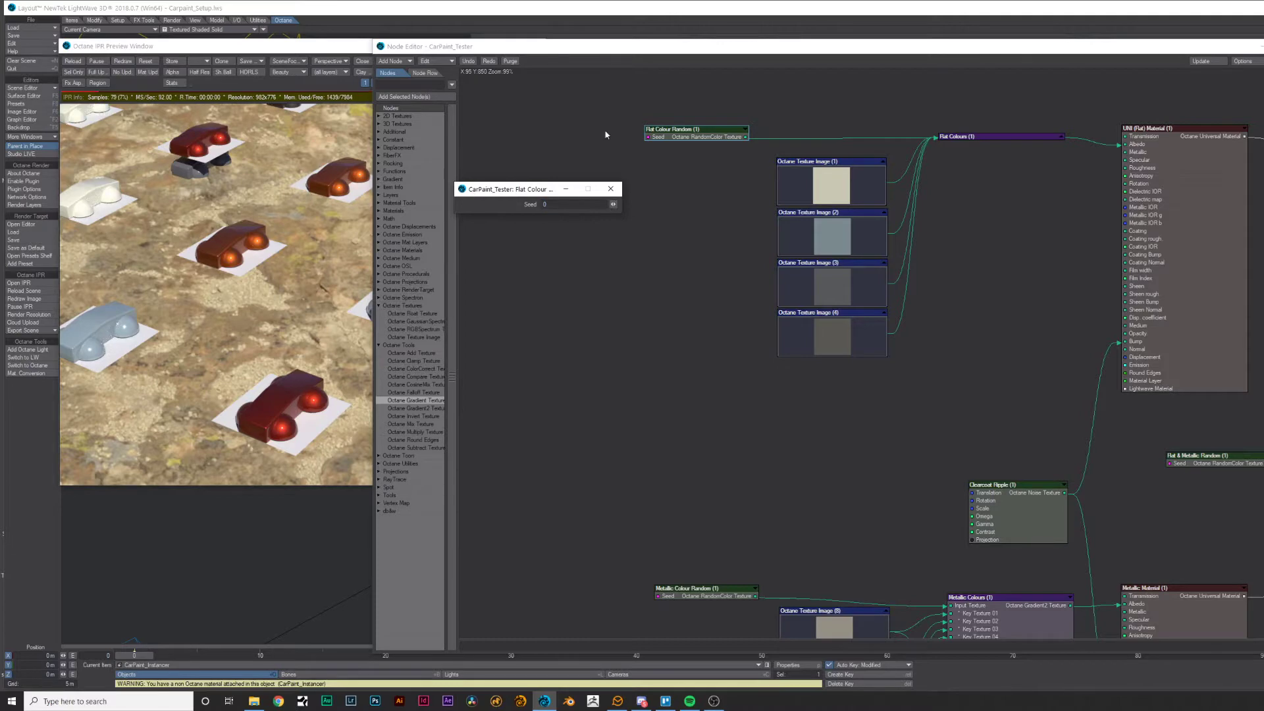
pyautogui.click(611, 191)
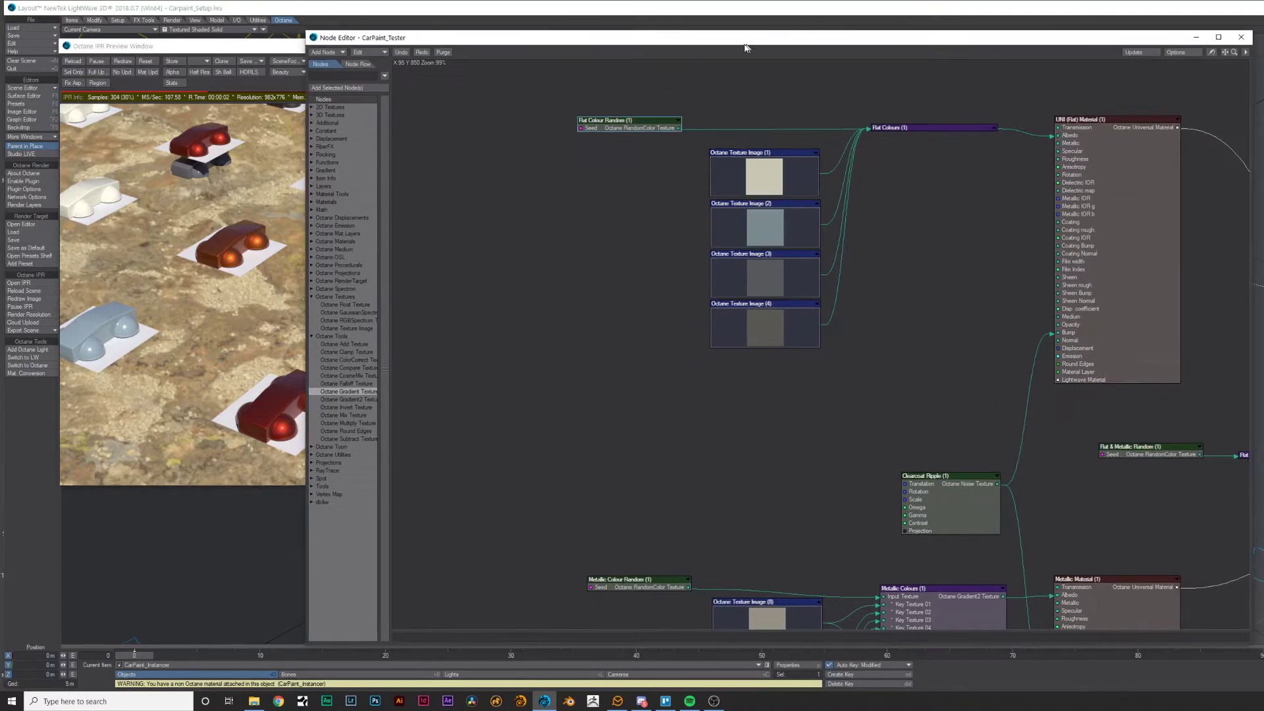
pyautogui.moveTo(818, 45); pyautogui.dragTo(748, 37)
# Step: Expand the Flat Colours node and inspect the images available to Octane Texture Image (1), one of its four texture inputs
pyautogui.click(993, 129)
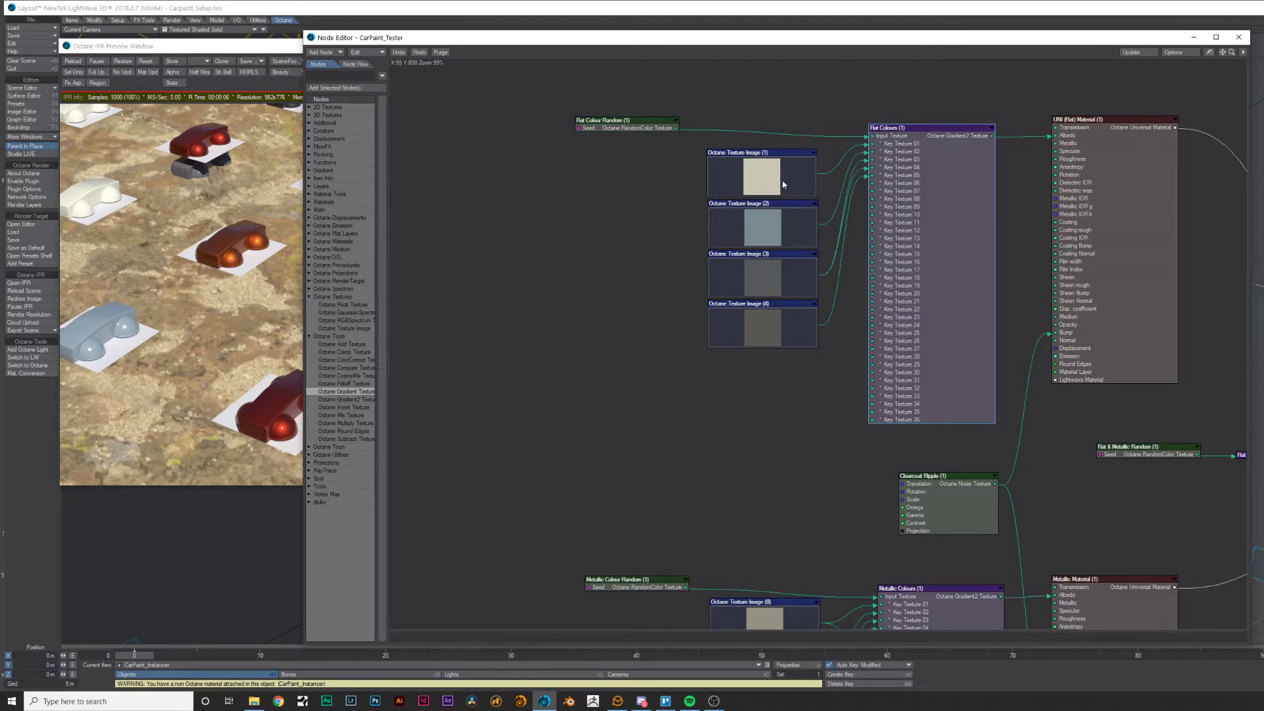
pyautogui.moveTo(685, 173); pyautogui.dragTo(799, 334)
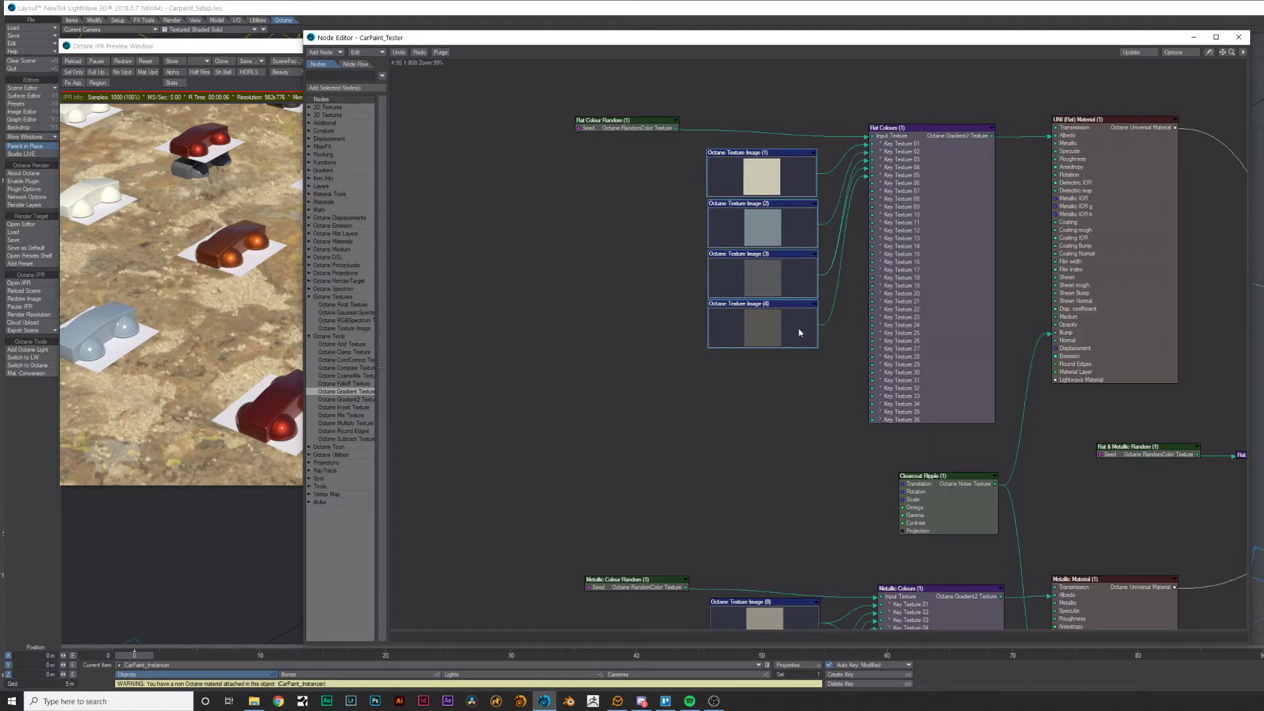
pyautogui.doubleClick(766, 170)
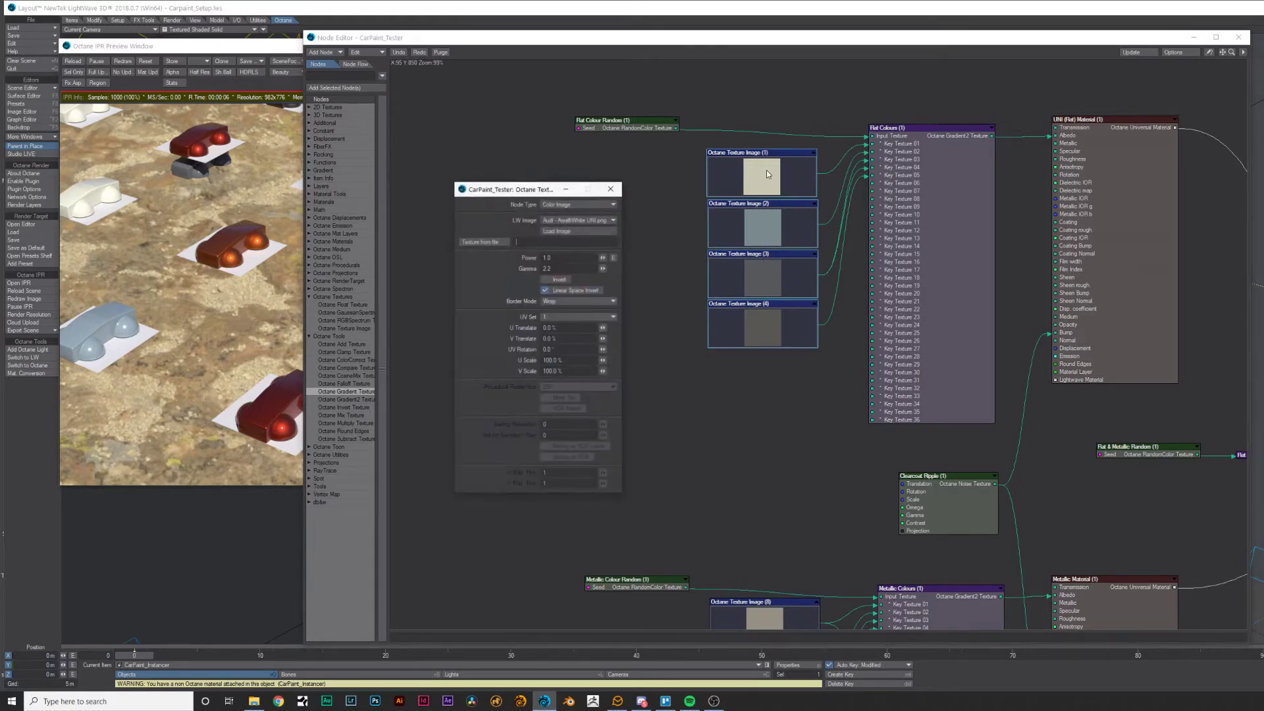
pyautogui.click(613, 221)
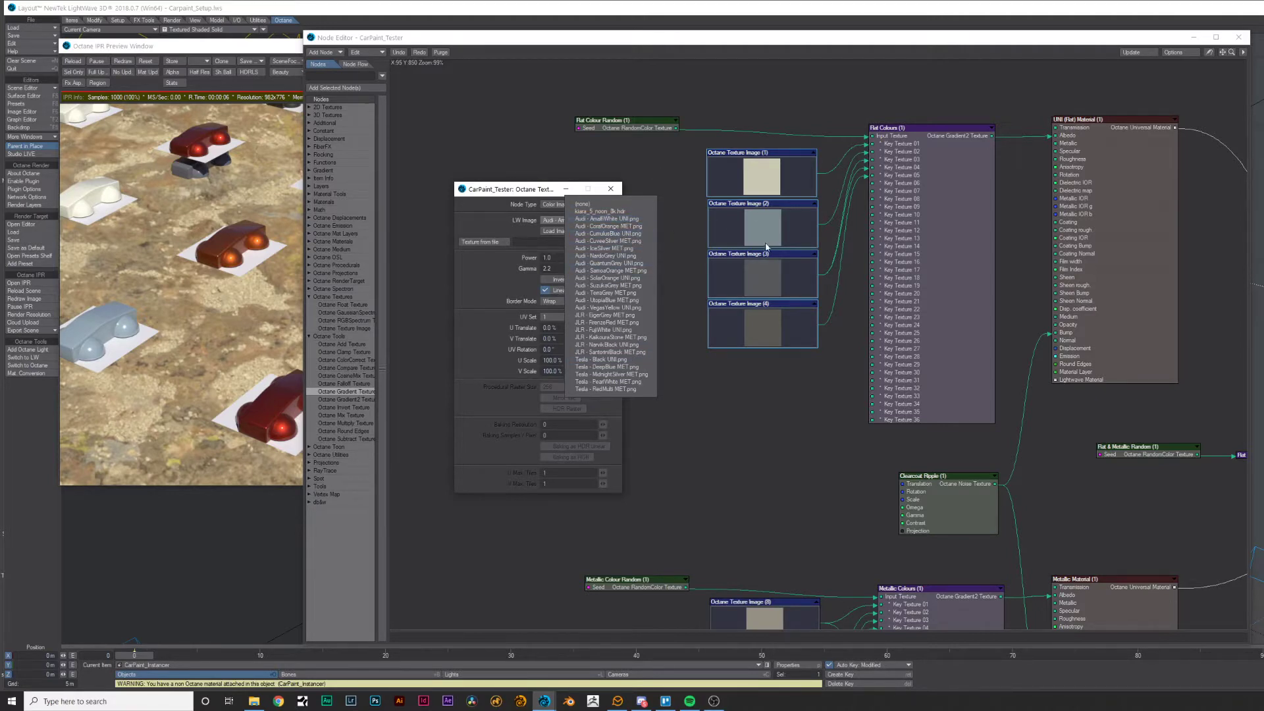
pyautogui.click(658, 214)
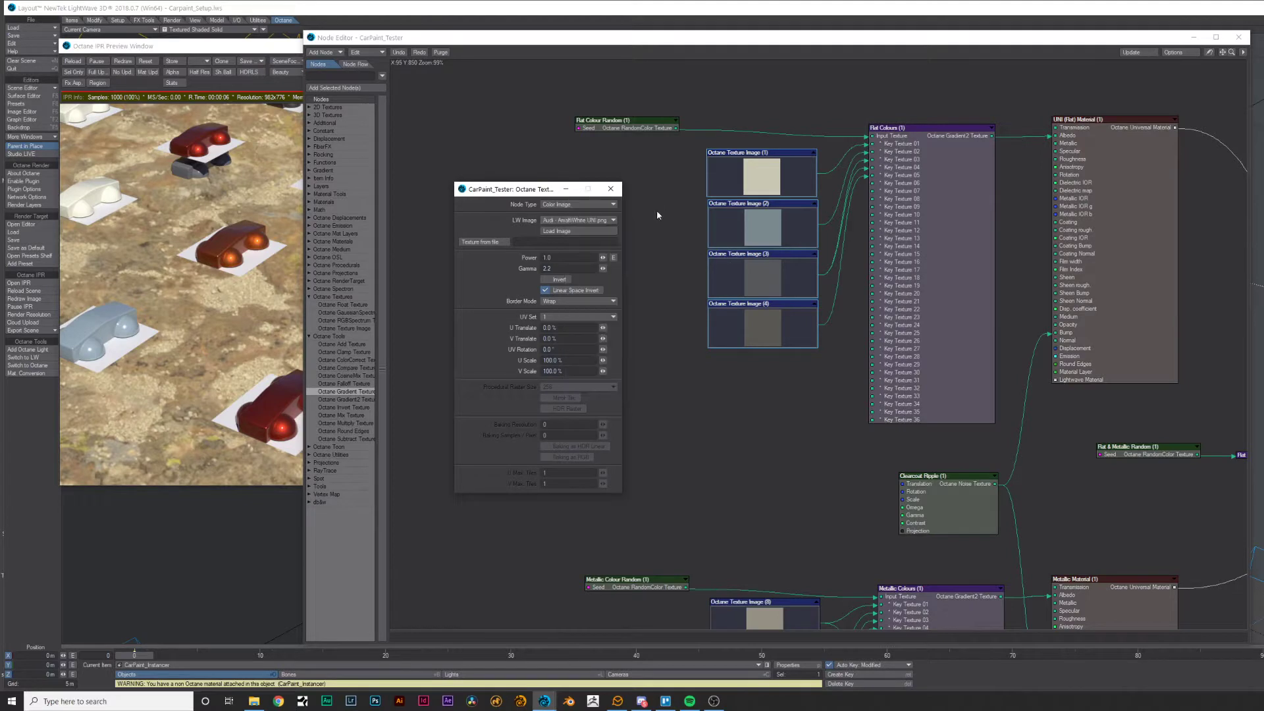
pyautogui.click(611, 189)
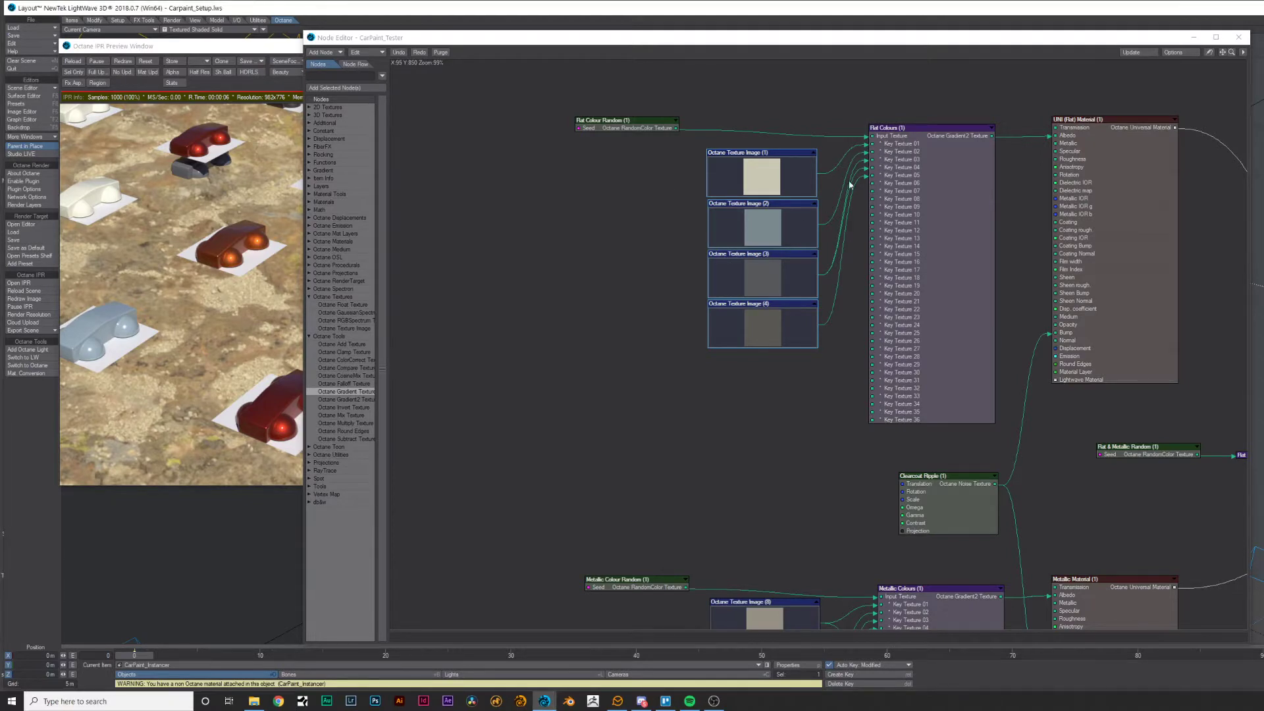
# Step: Set the Flat Colours gradient to 5 keys with Constant interpolation
pyautogui.doubleClick(946, 164)
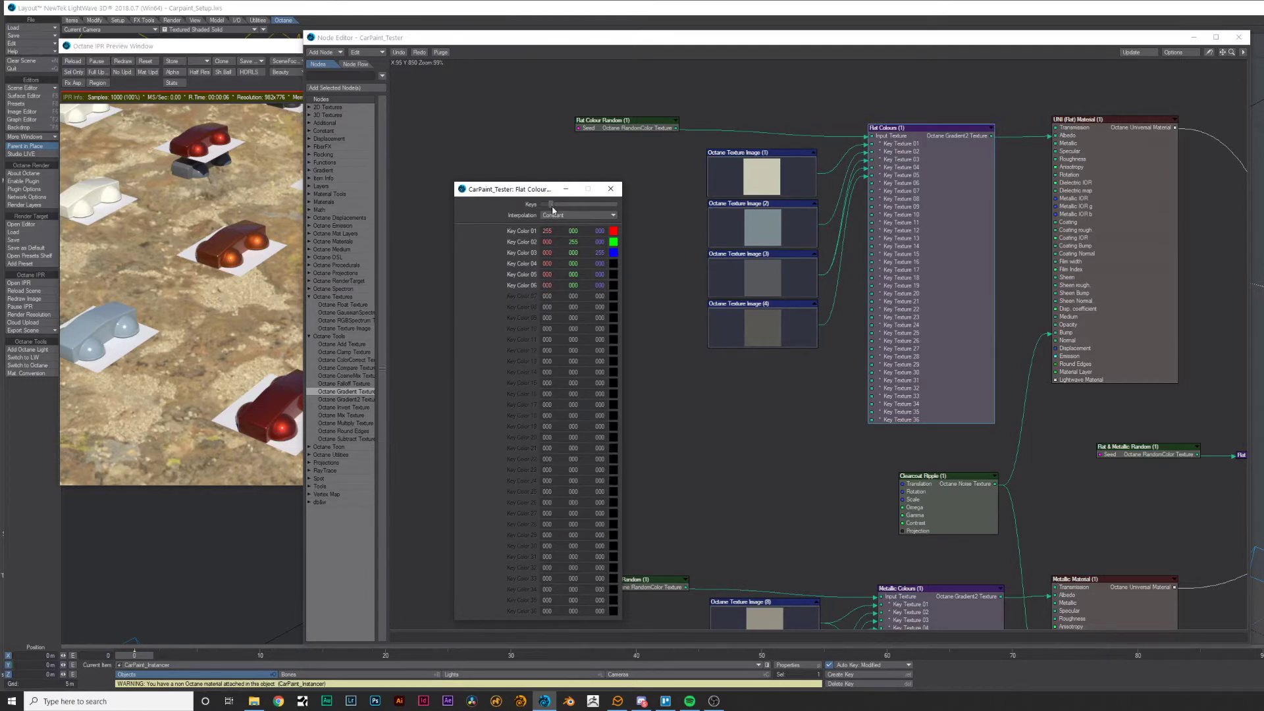
pyautogui.moveTo(553, 210); pyautogui.dragTo(551, 209)
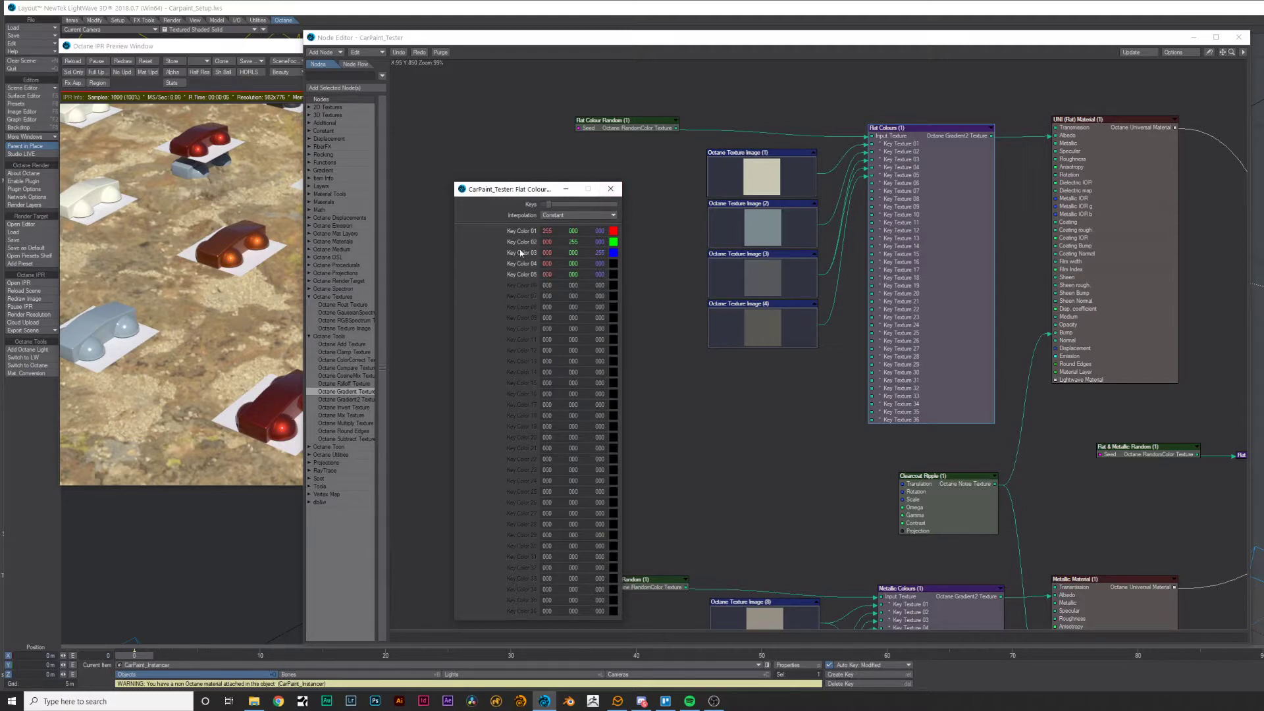
pyautogui.click(576, 220)
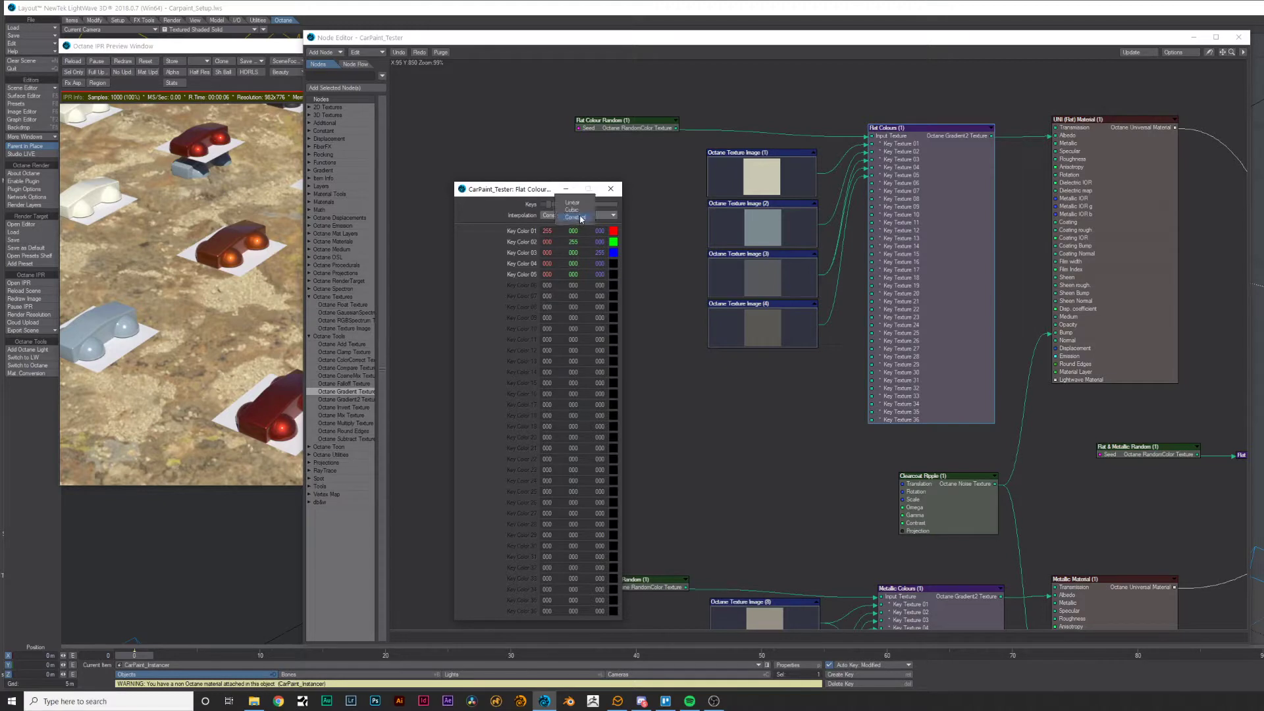
pyautogui.click(577, 218)
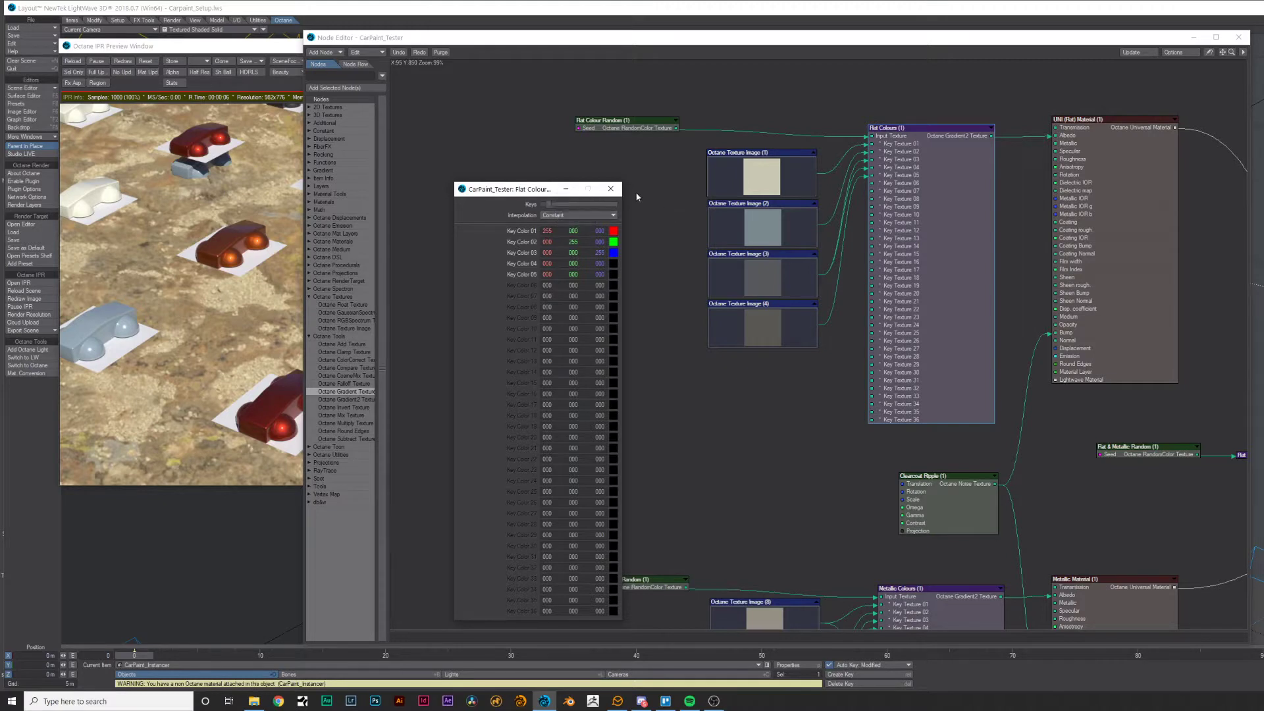
pyautogui.click(611, 189)
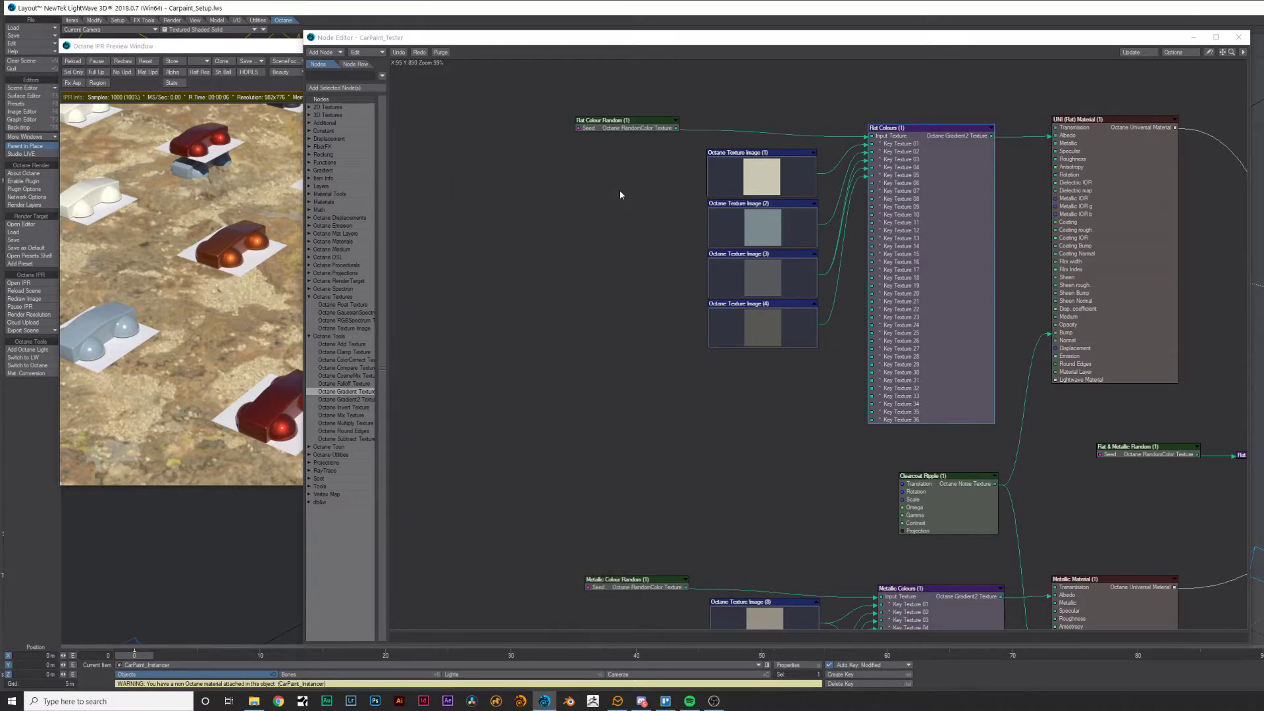
# Step: Check the car colours in the render preview, then return to the node graph around the UNI (Flat) Material
pyautogui.click(292, 46)
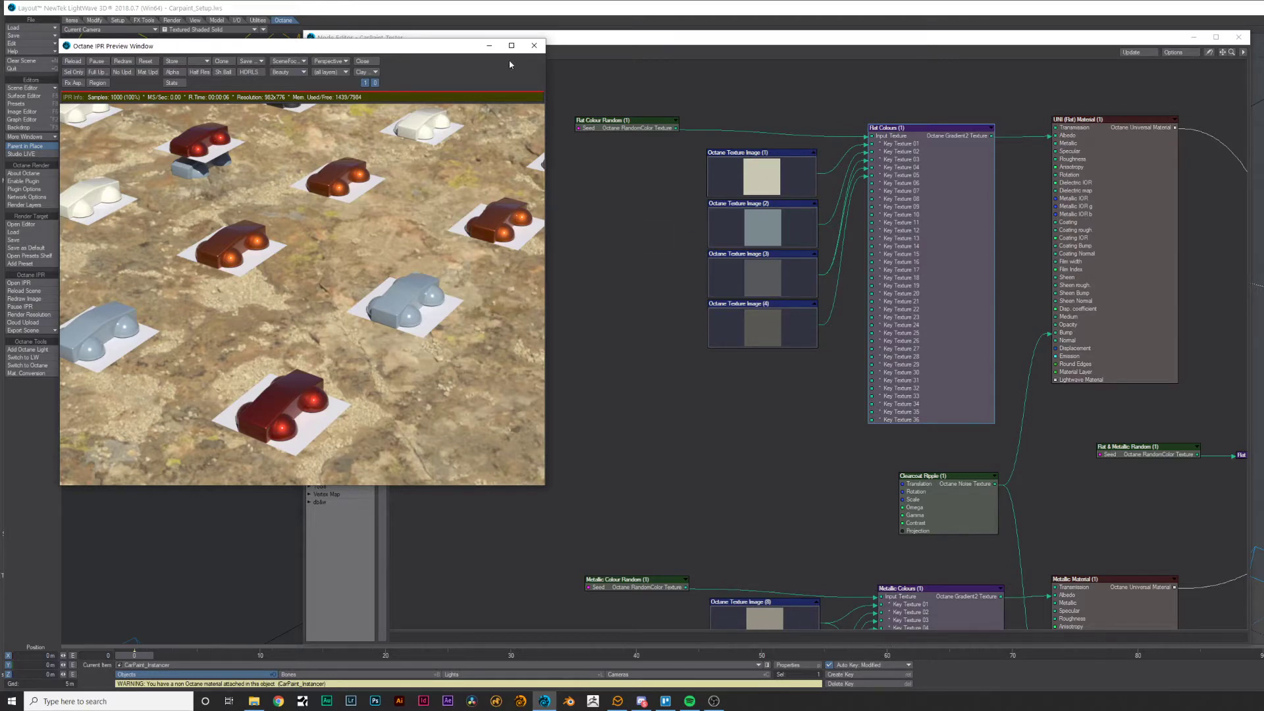
pyautogui.click(729, 77)
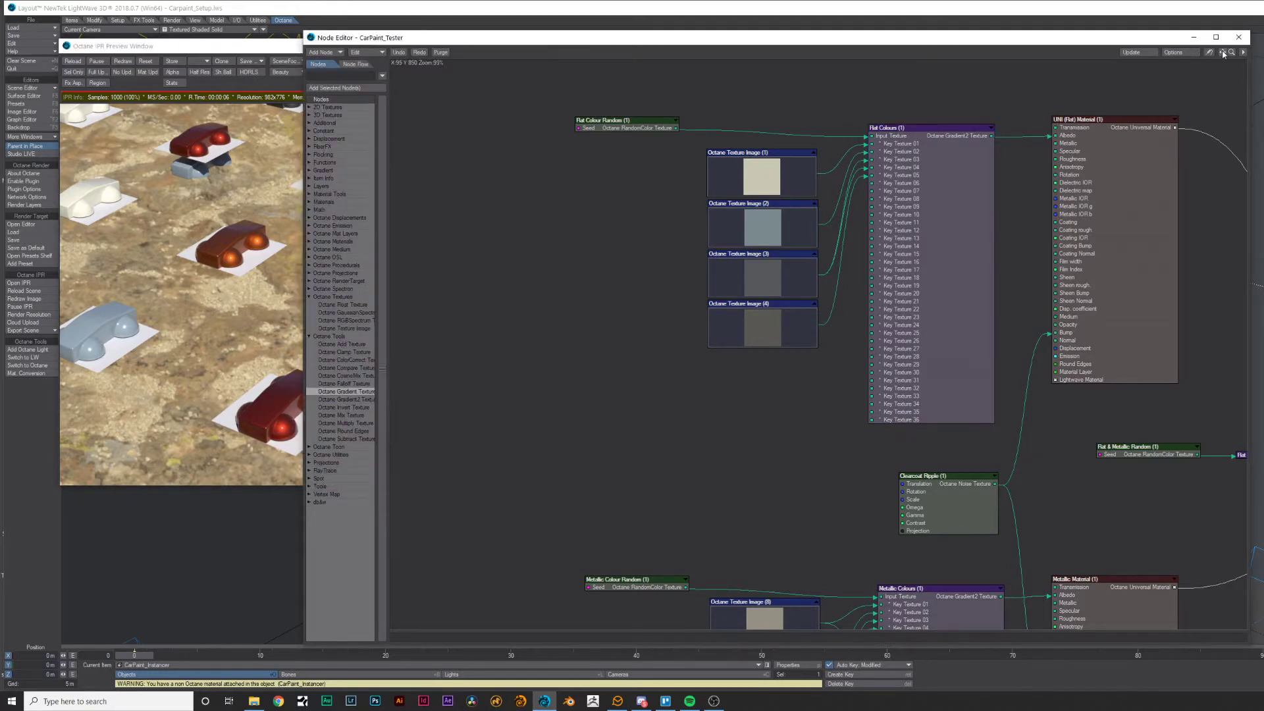
pyautogui.moveTo(1224, 54); pyautogui.dragTo(1183, 68)
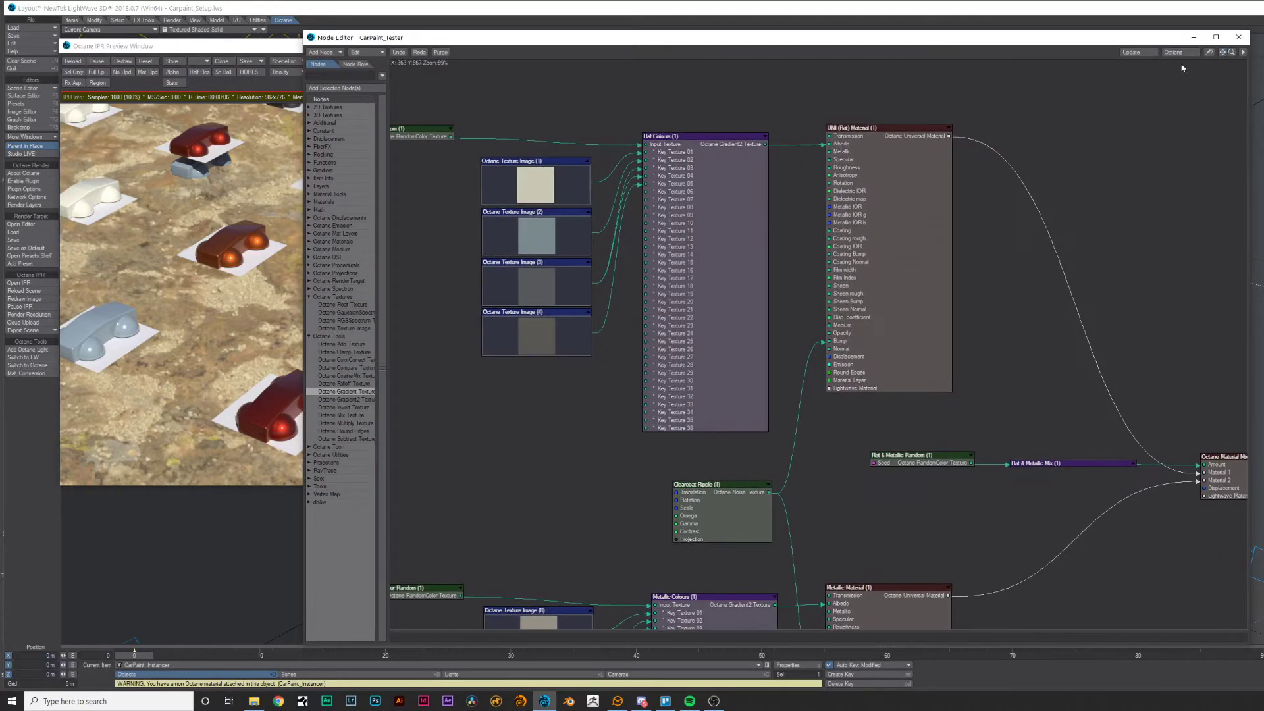
# Step: Inspect the UNI (Flat) Material's main settings and its coating and sheen settings
pyautogui.click(880, 151)
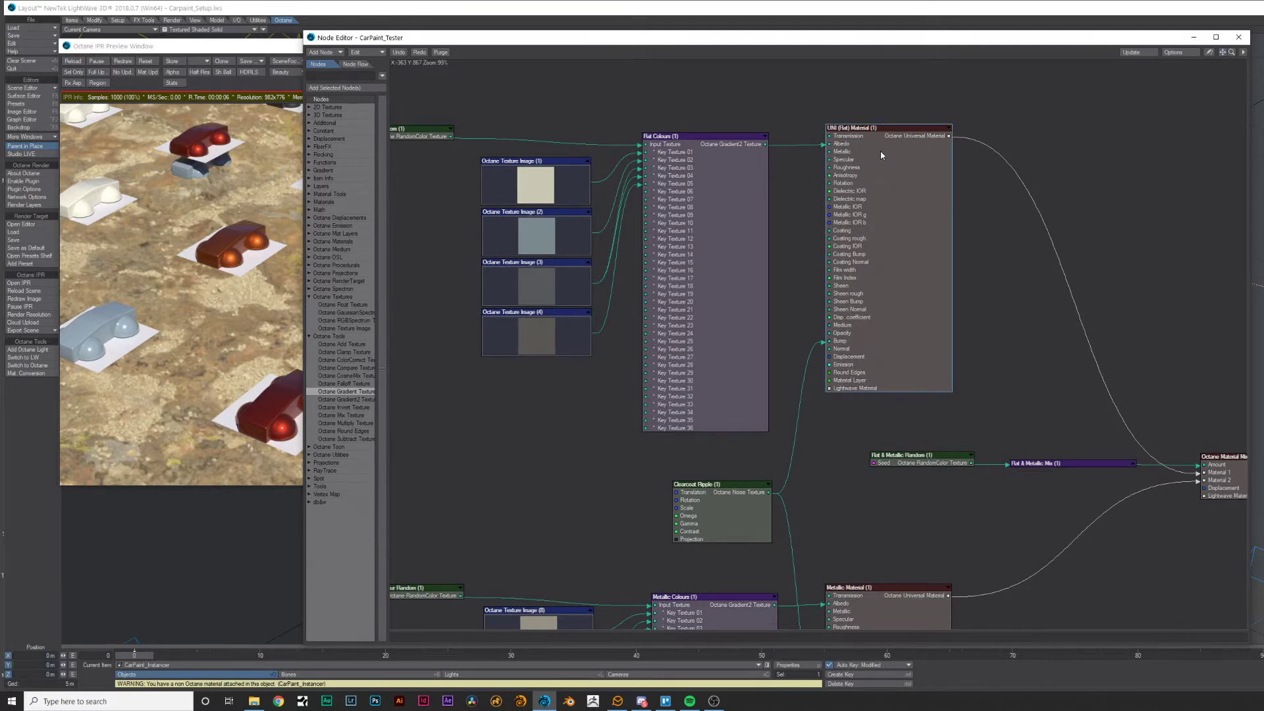
pyautogui.doubleClick(879, 151)
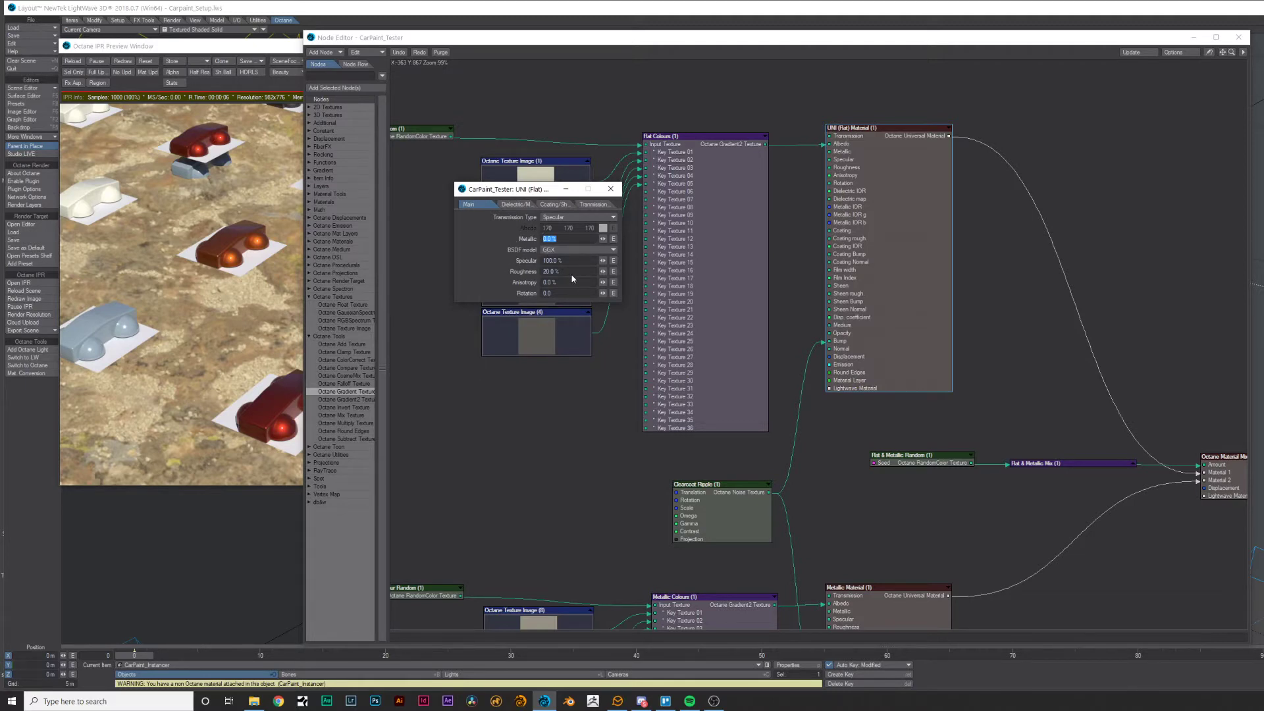
pyautogui.click(553, 204)
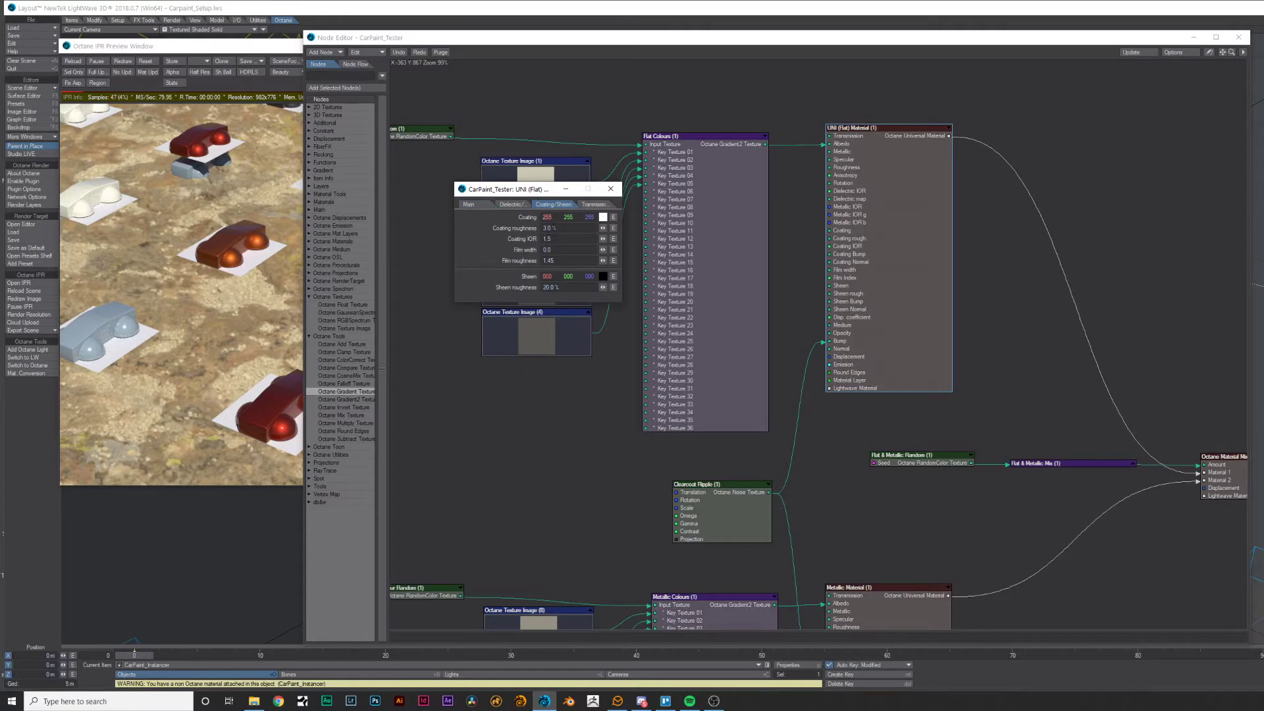
pyautogui.click(611, 191)
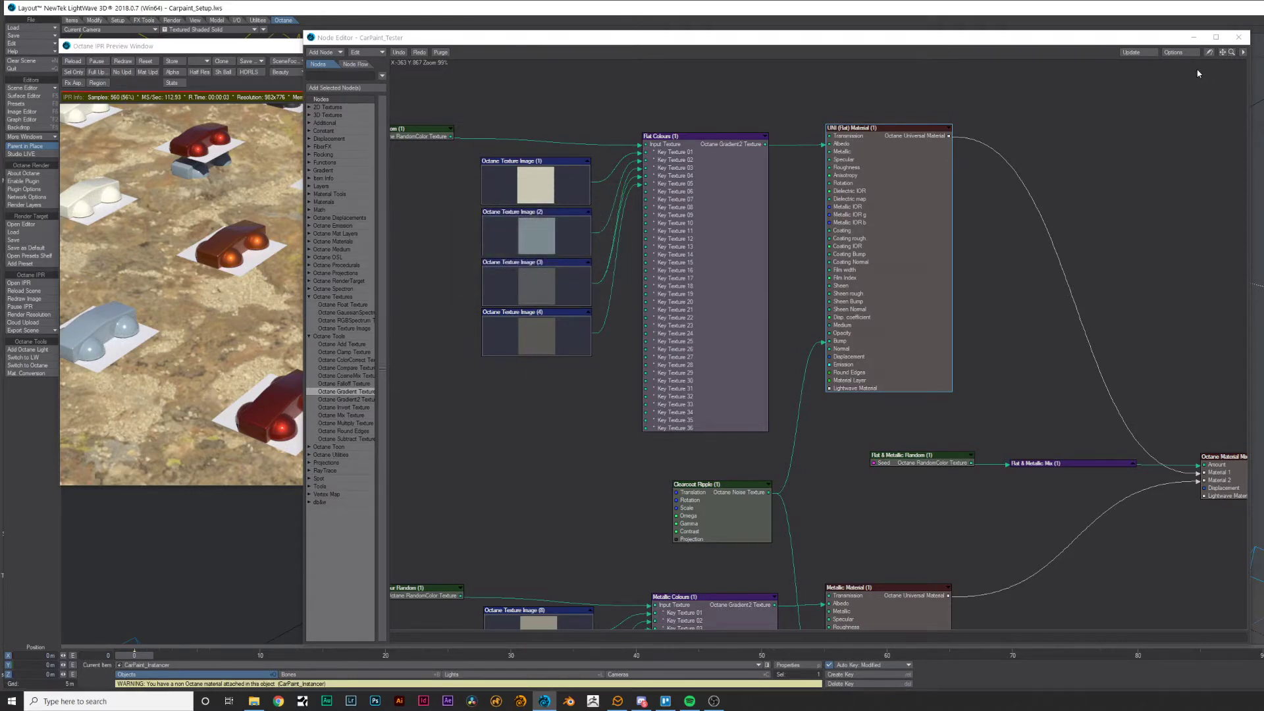
# Step: Orbit the render preview slightly to examine the clear-coat reflections on the flat-coloured cars
pyautogui.moveTo(1222, 52); pyautogui.dragTo(1177, 50)
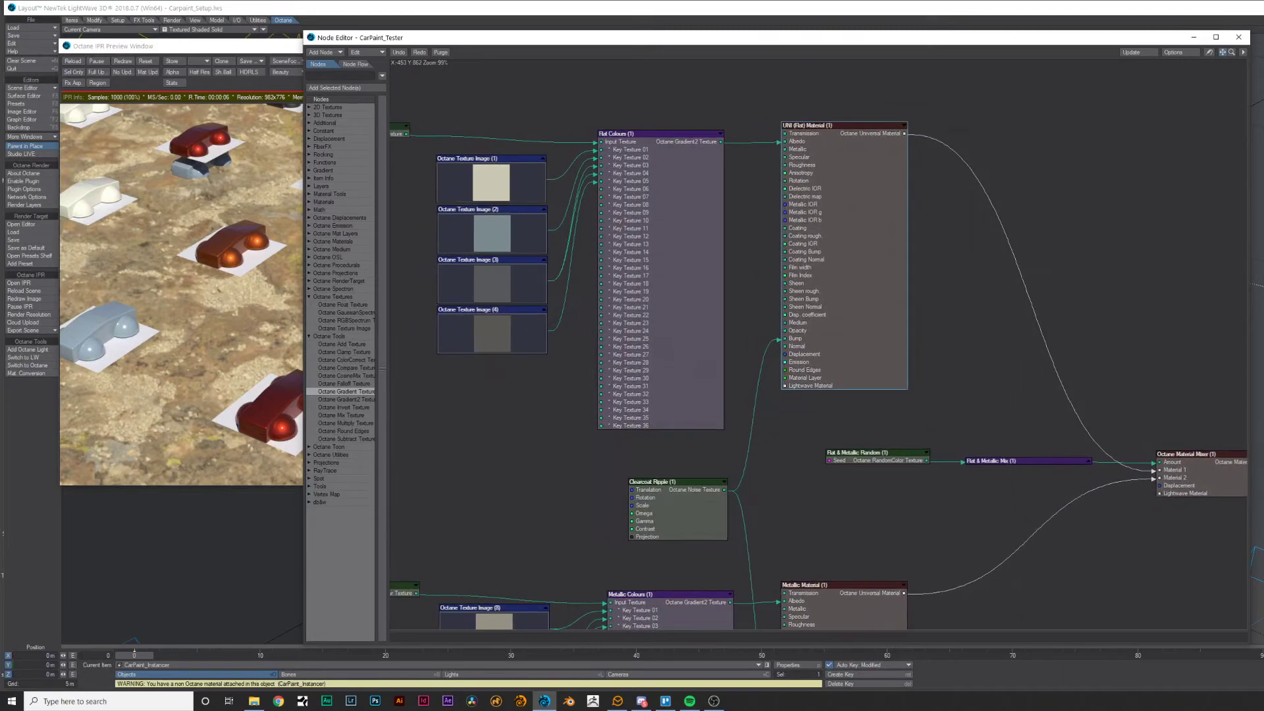
pyautogui.click(133, 335)
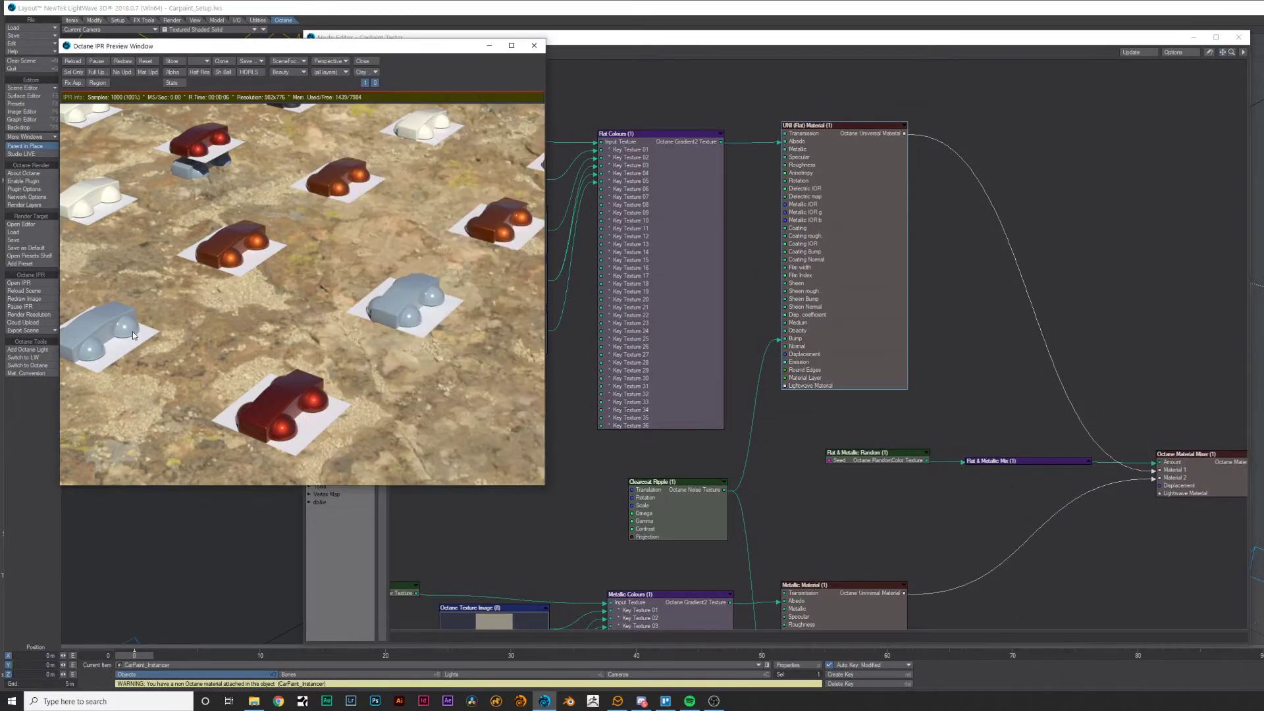
pyautogui.moveTo(135, 342)
pyautogui.mouseDown()
pyautogui.moveTo(191, 347)
pyautogui.moveTo(160, 344)
pyautogui.mouseUp()
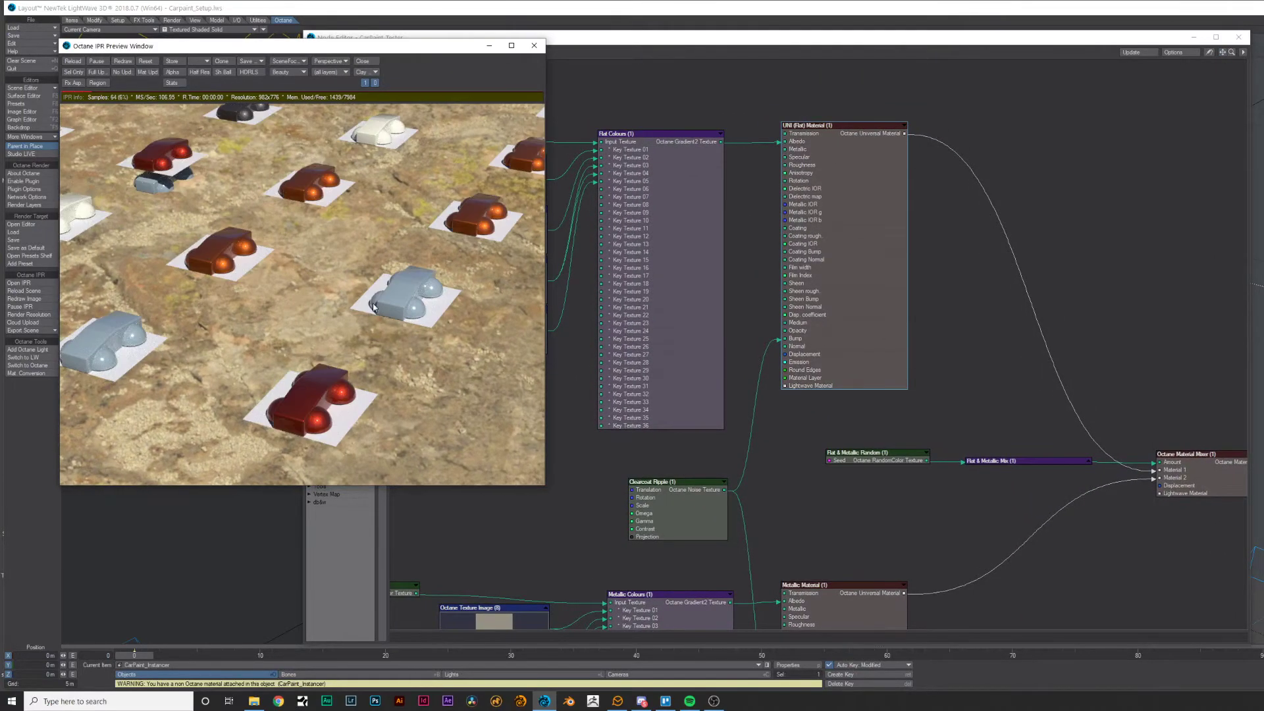
pyautogui.click(1139, 204)
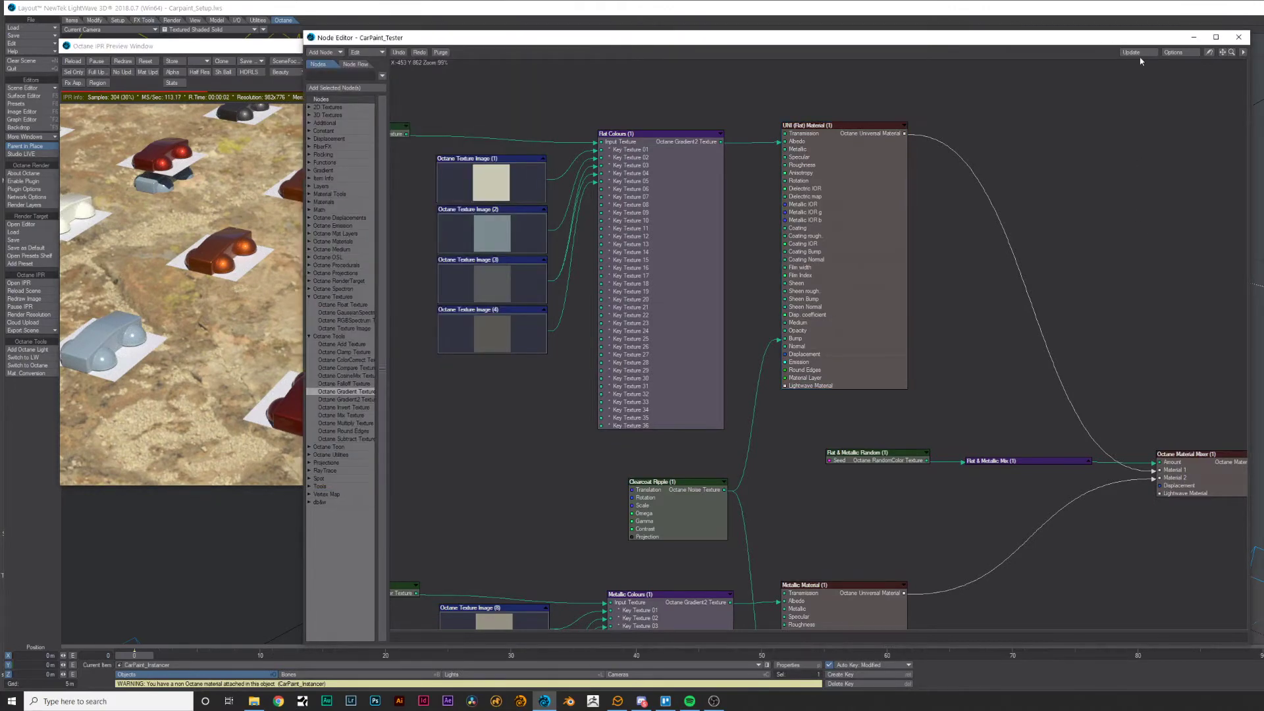
# Step: Shift the node editor window over the preview and trace the graph from the Surface node back to the Flat Colour Random branch
pyautogui.moveTo(1125, 45); pyautogui.dragTo(951, 46)
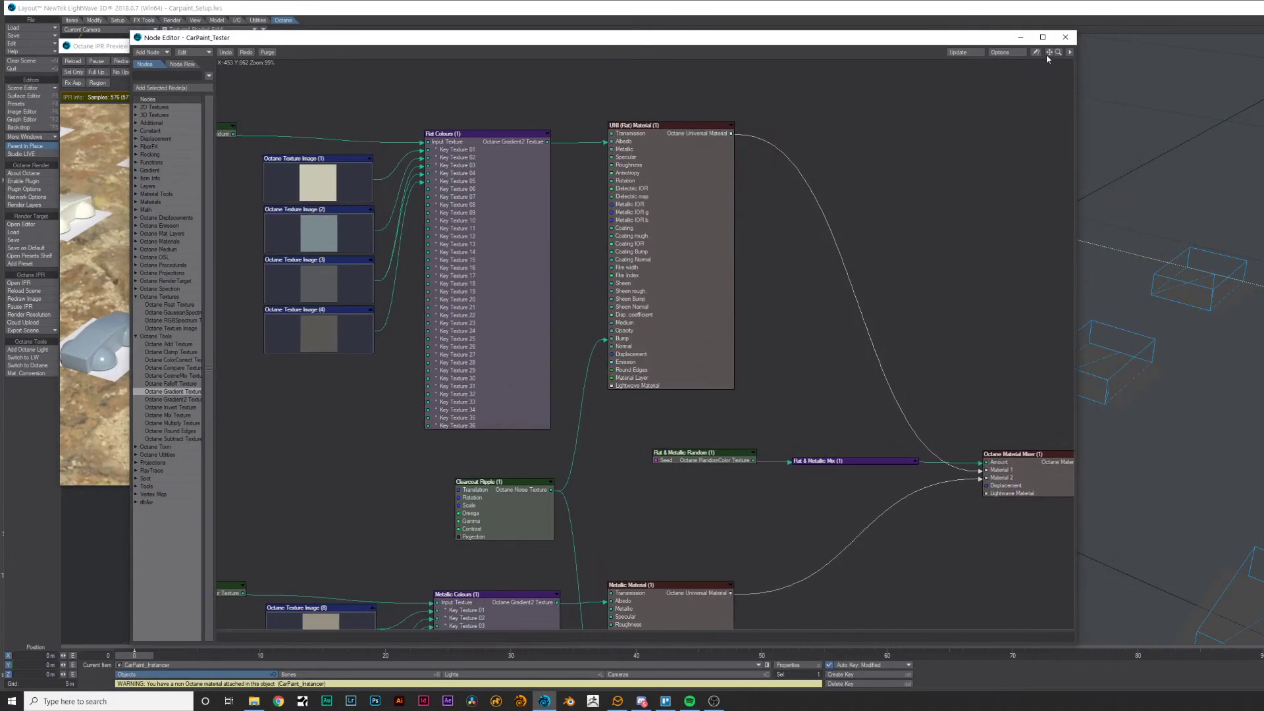
pyautogui.moveTo(1048, 58); pyautogui.dragTo(1042, 76)
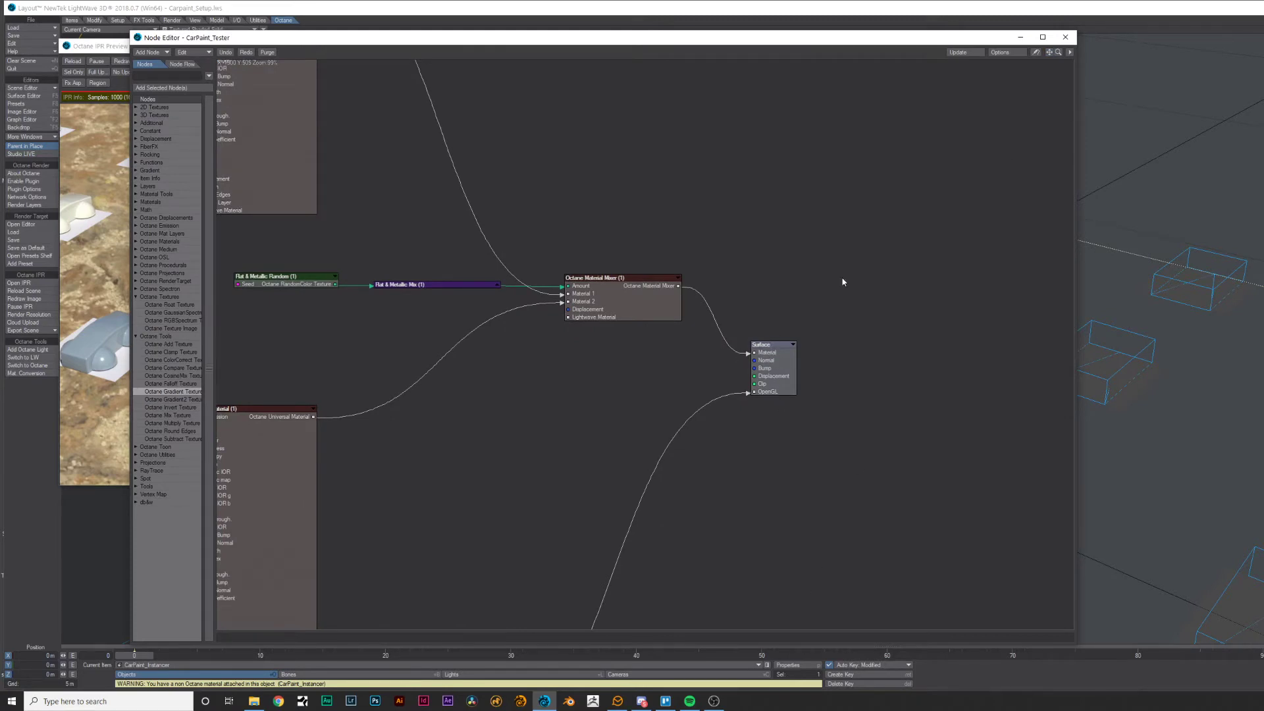
pyautogui.moveTo(1050, 52); pyautogui.dragTo(1263, 88)
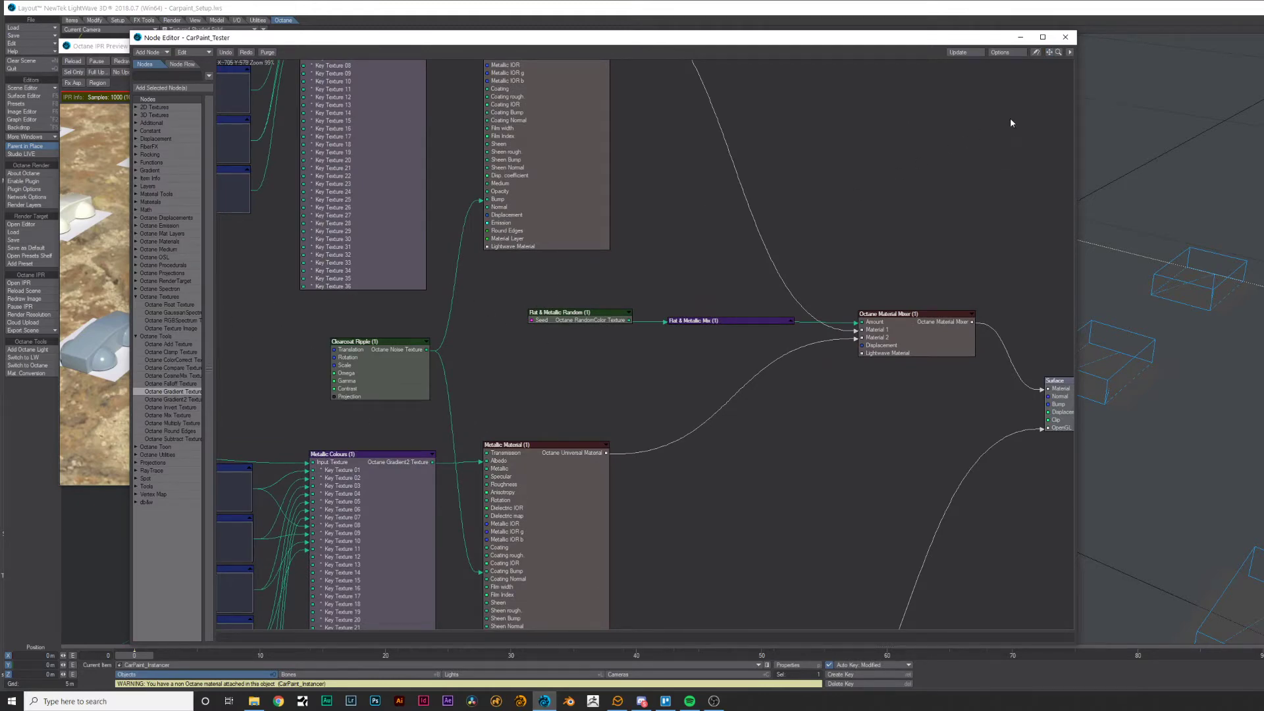
pyautogui.moveTo(1049, 52); pyautogui.dragTo(1263, 234)
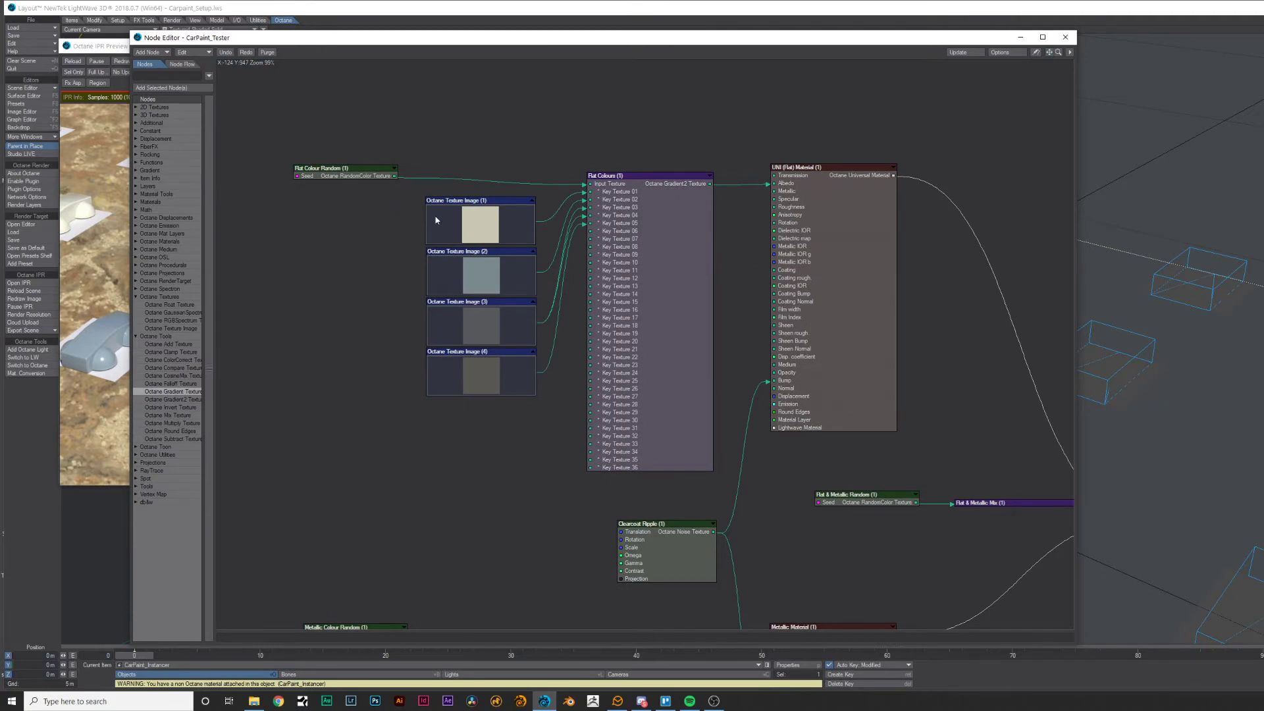
# Step: Follow the flat colour branch from its four texture images through the UNI (Flat) Material to the Octane Material Mixer
pyautogui.click(487, 231)
pyautogui.click(483, 288)
pyautogui.click(481, 320)
pyautogui.click(489, 370)
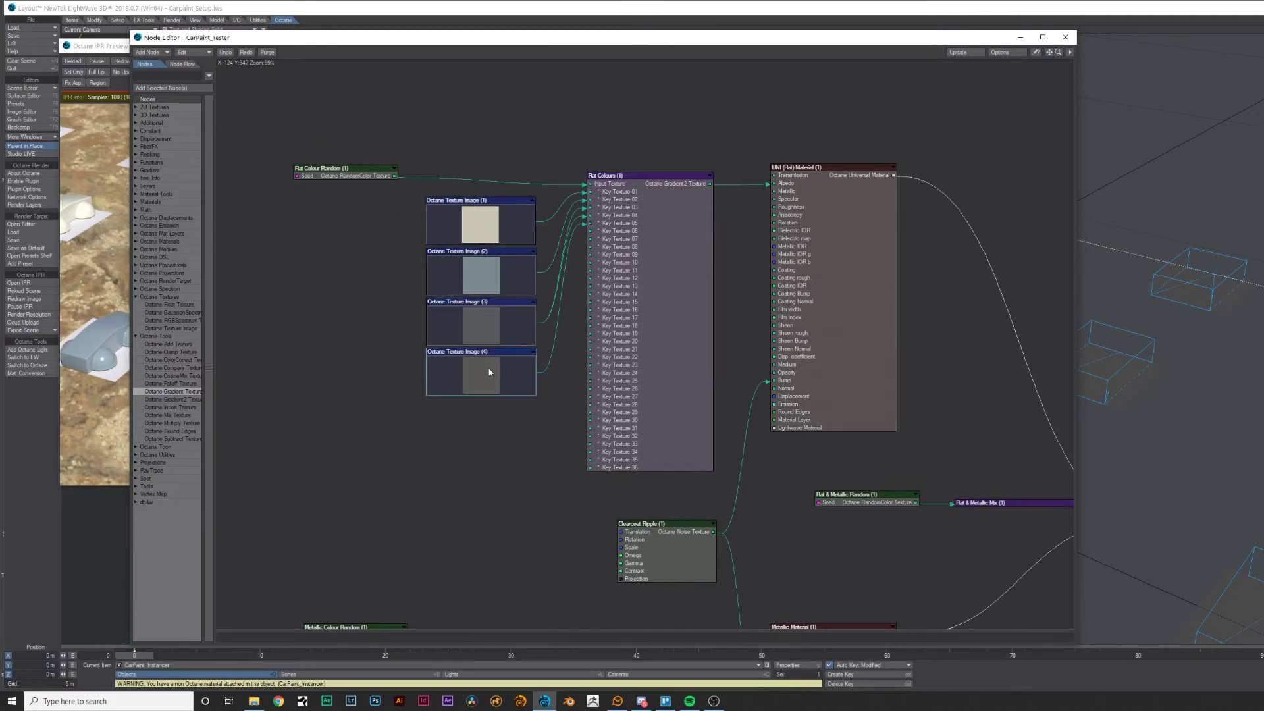
pyautogui.click(858, 223)
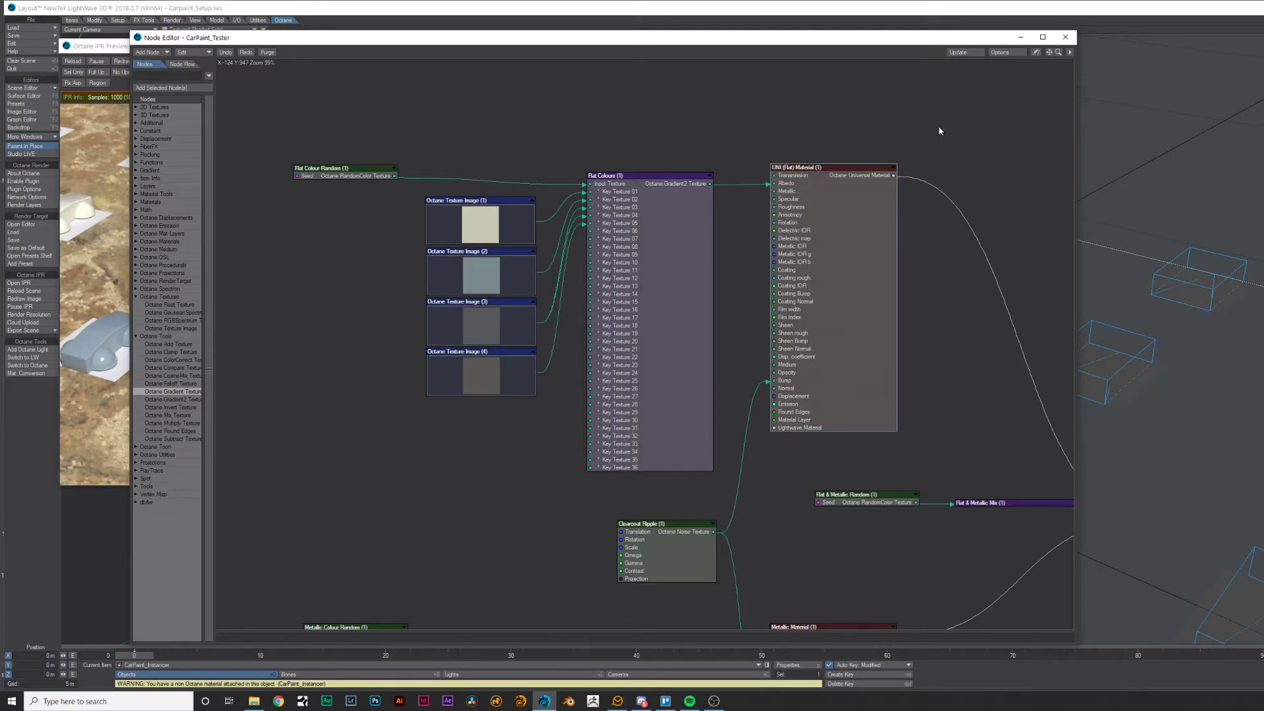
pyautogui.moveTo(1050, 52); pyautogui.dragTo(1039, 173)
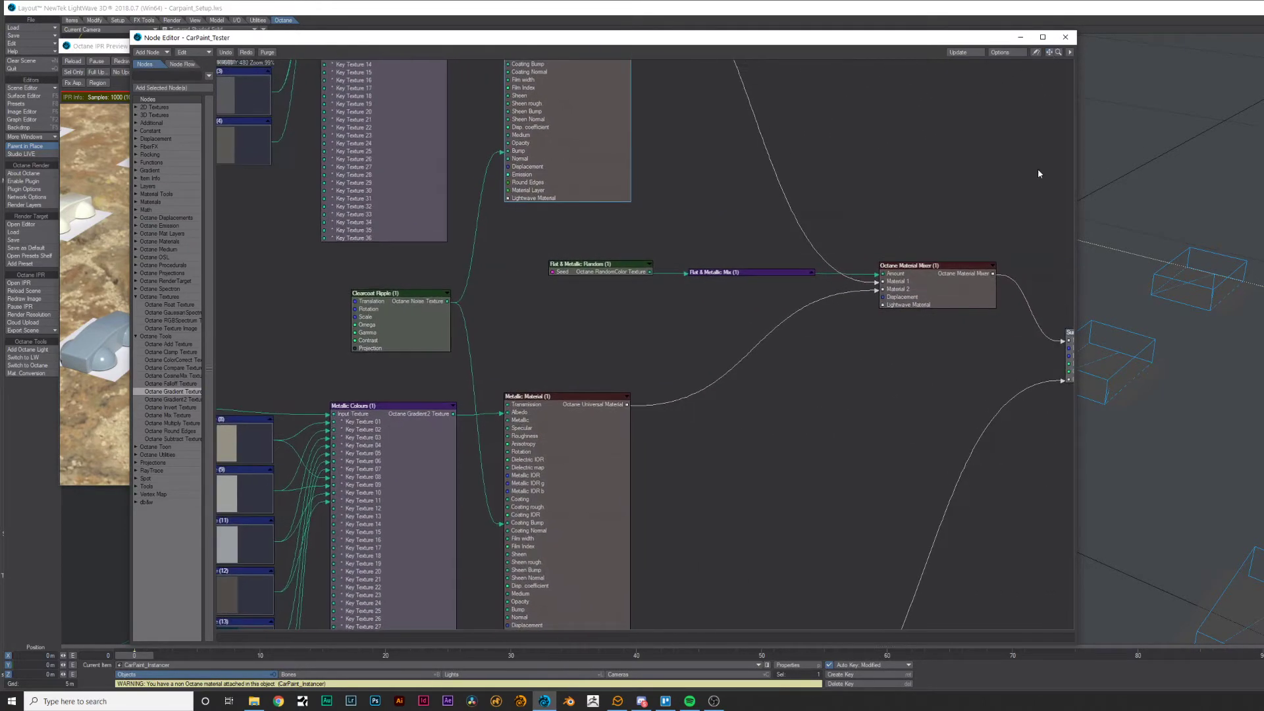
pyautogui.click(937, 286)
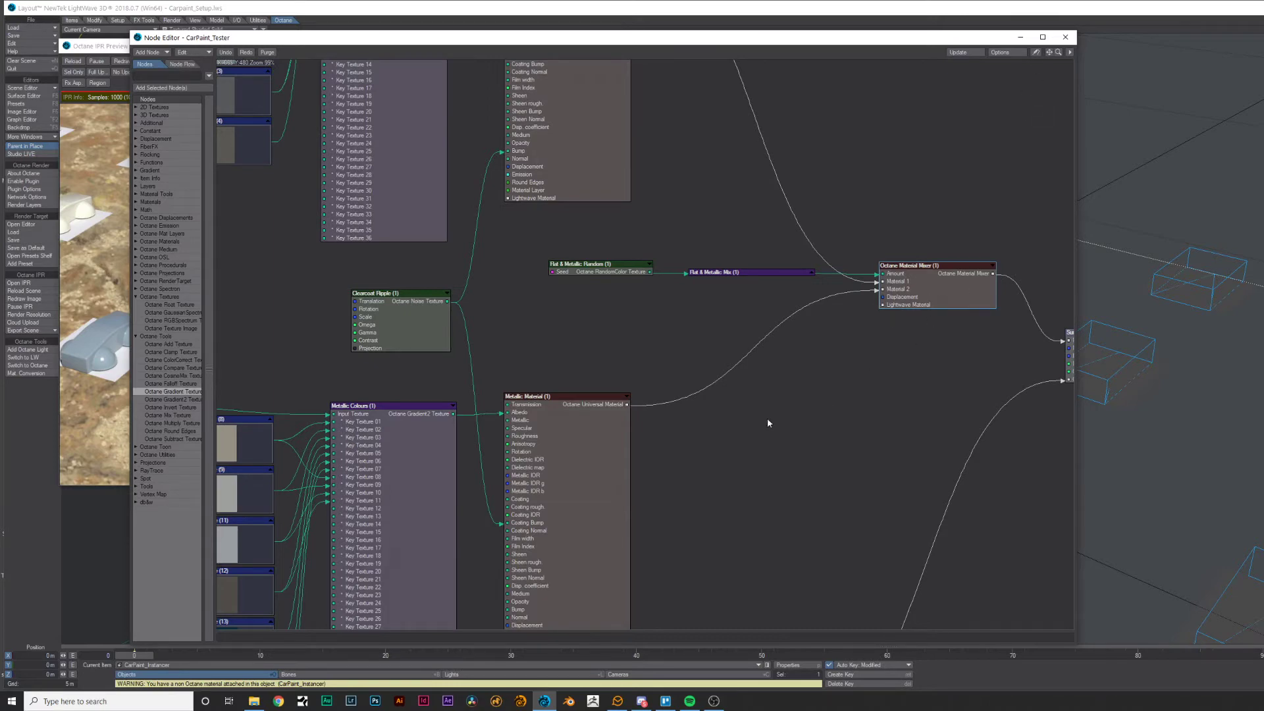
# Step: Inspect the seed setting of the Metallic Colour Random node
pyautogui.moveTo(1050, 53); pyautogui.dragTo(549, 202)
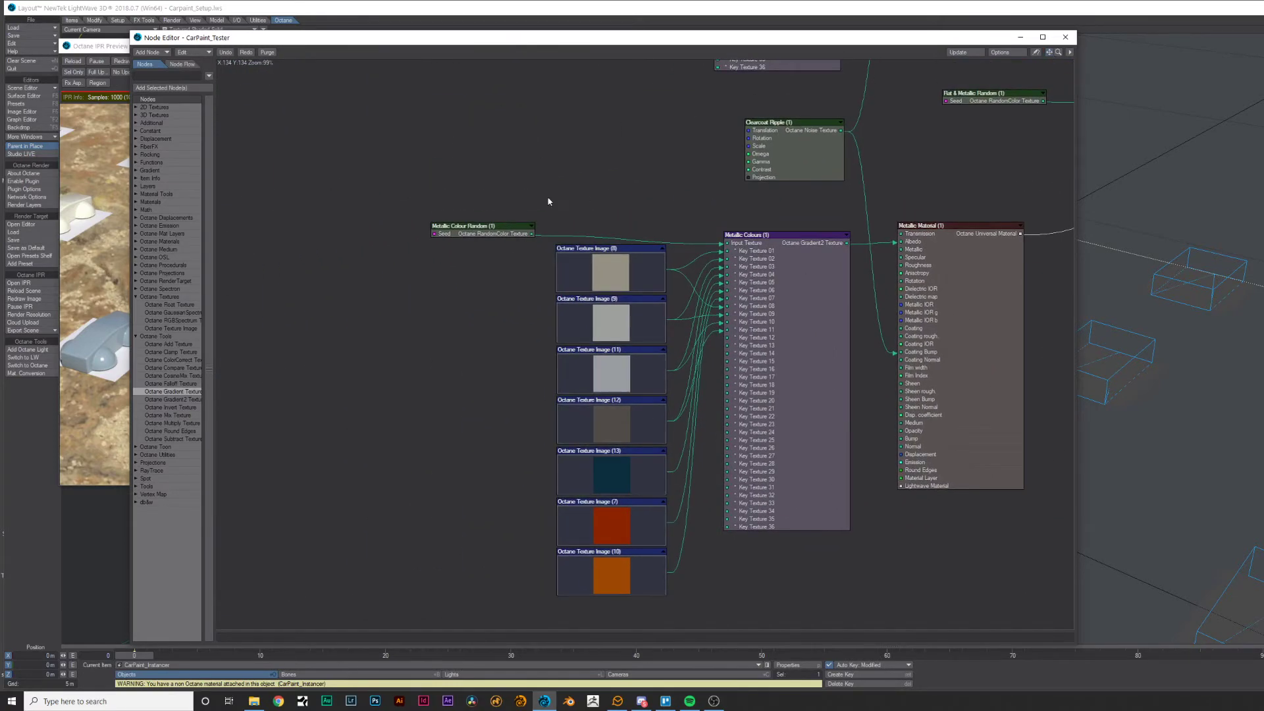
pyautogui.doubleClick(477, 234)
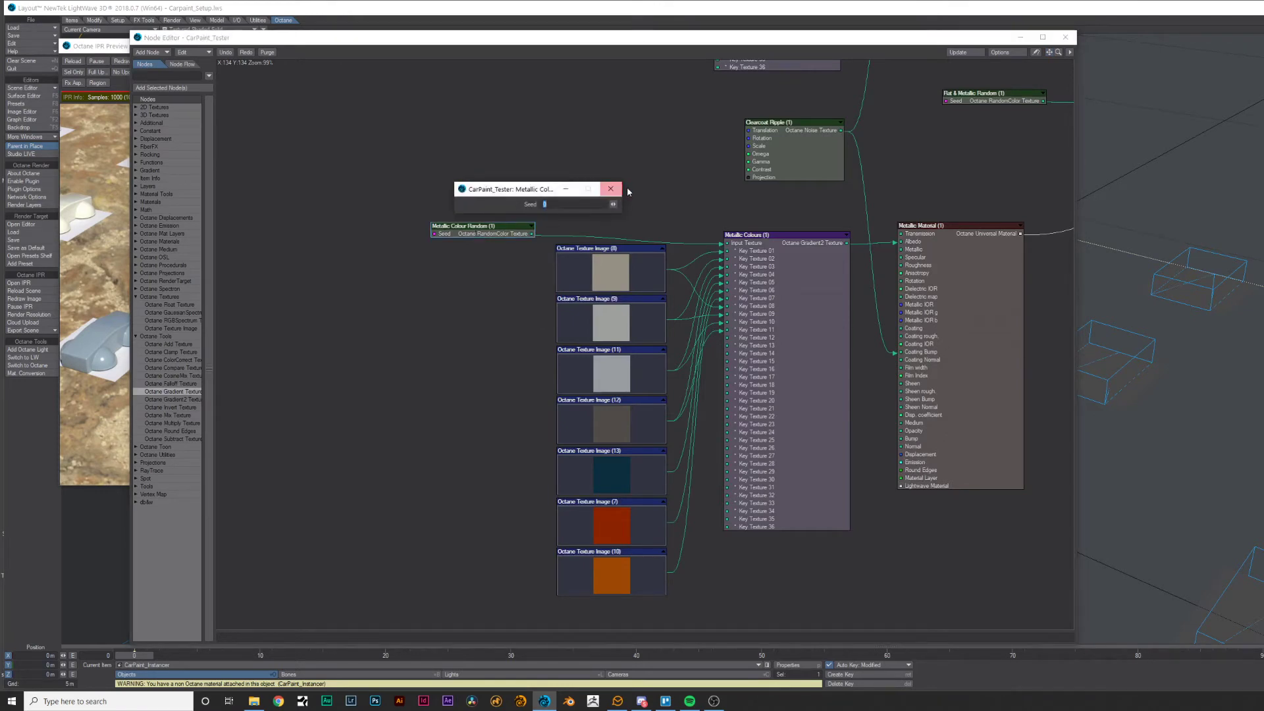
pyautogui.click(613, 190)
pyautogui.moveTo(473, 235); pyautogui.dragTo(470, 235)
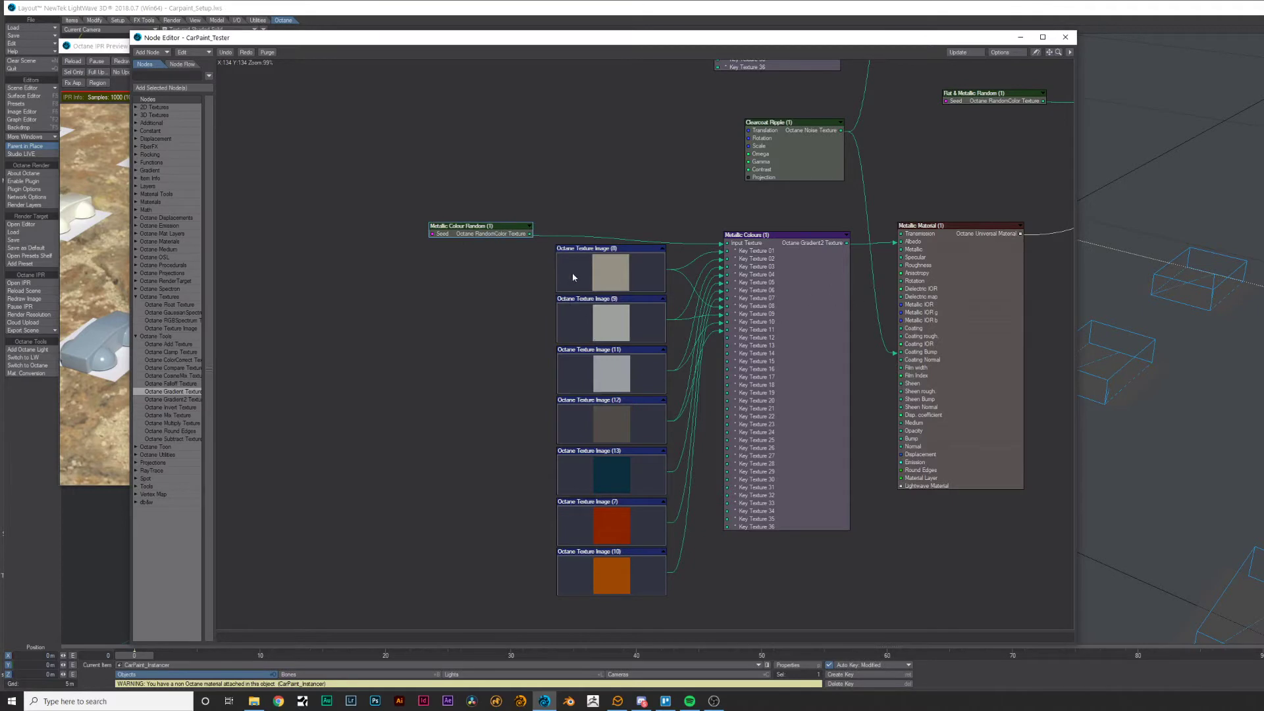
# Step: Review the seven Octane Texture Image nodes feeding the Metallic Colours gradient, then the gradient node itself
pyautogui.click(594, 267)
pyautogui.click(621, 318)
pyautogui.click(629, 372)
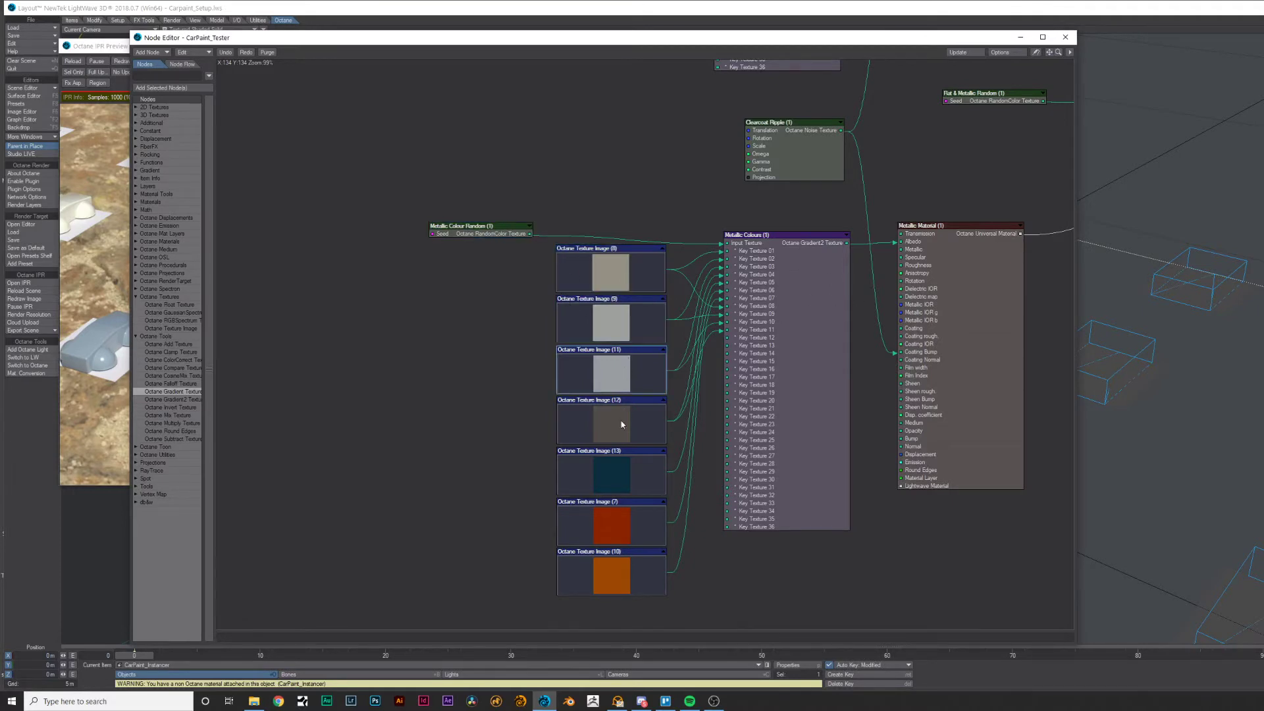
pyautogui.click(622, 424)
pyautogui.click(619, 474)
pyautogui.click(619, 525)
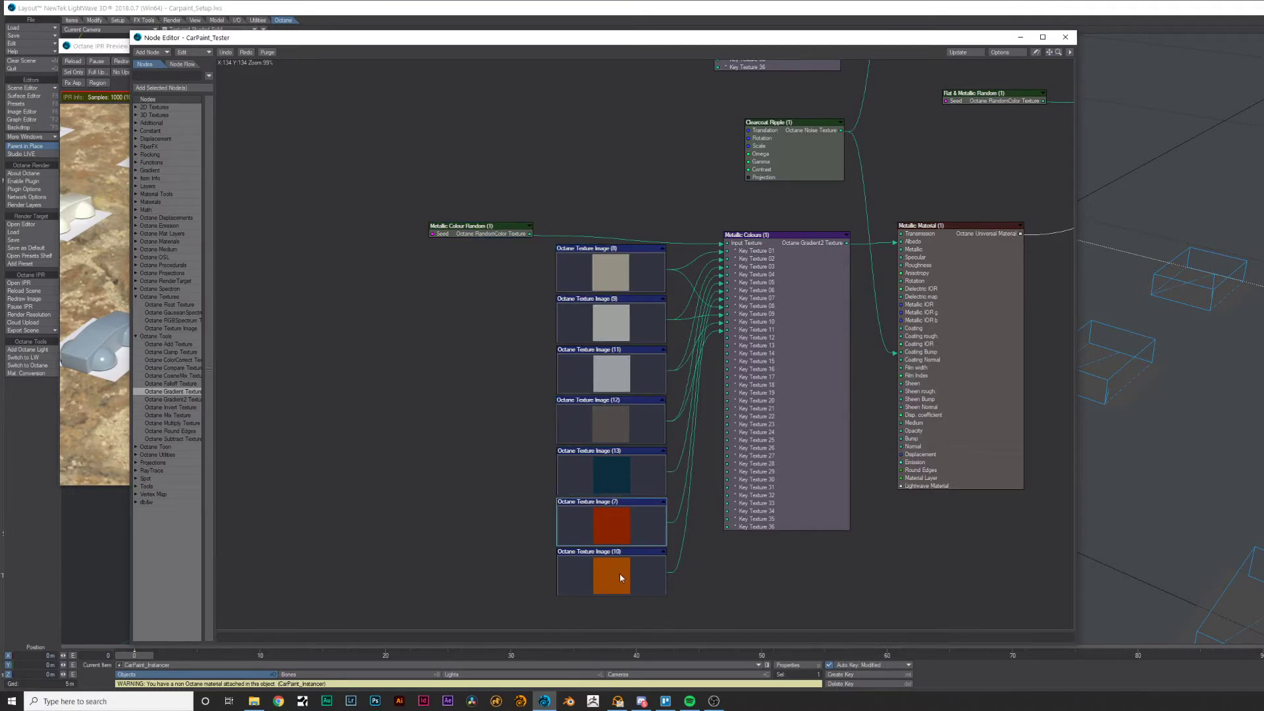
pyautogui.click(621, 578)
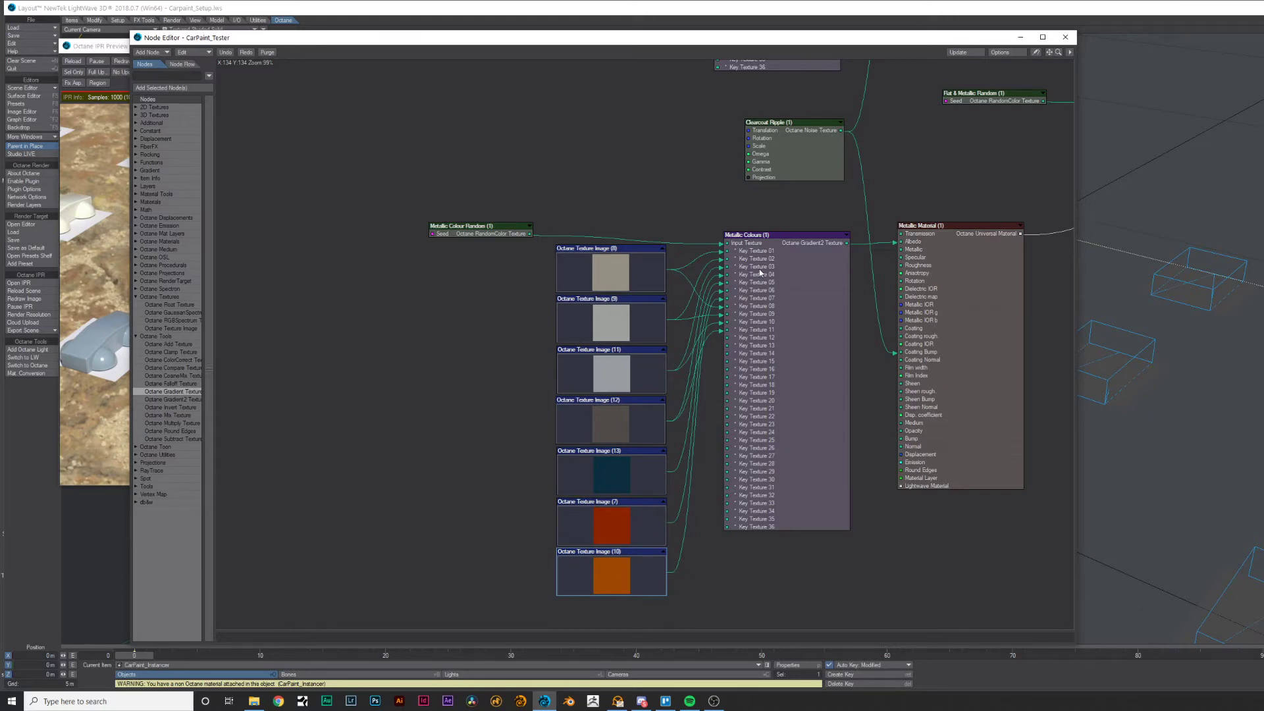
pyautogui.click(800, 264)
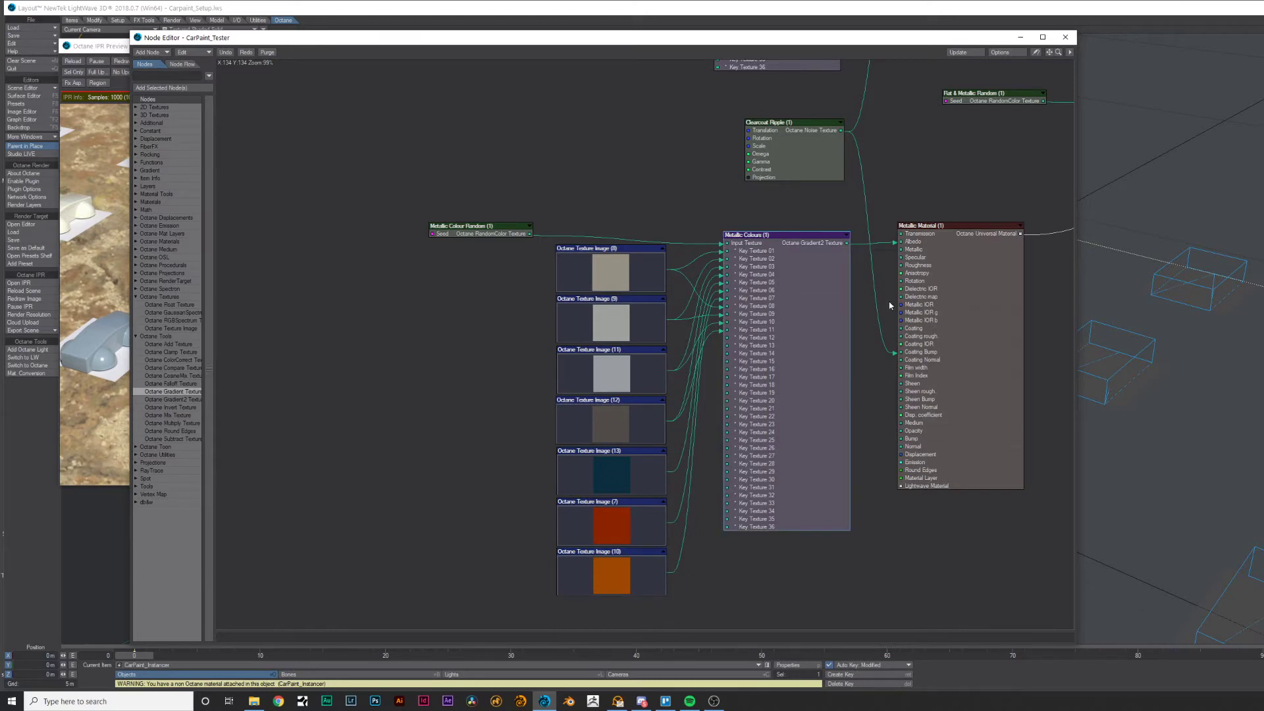
# Step: Inspect the main settings of the Metallic Material, including its metallic and roughness values
pyautogui.click(982, 262)
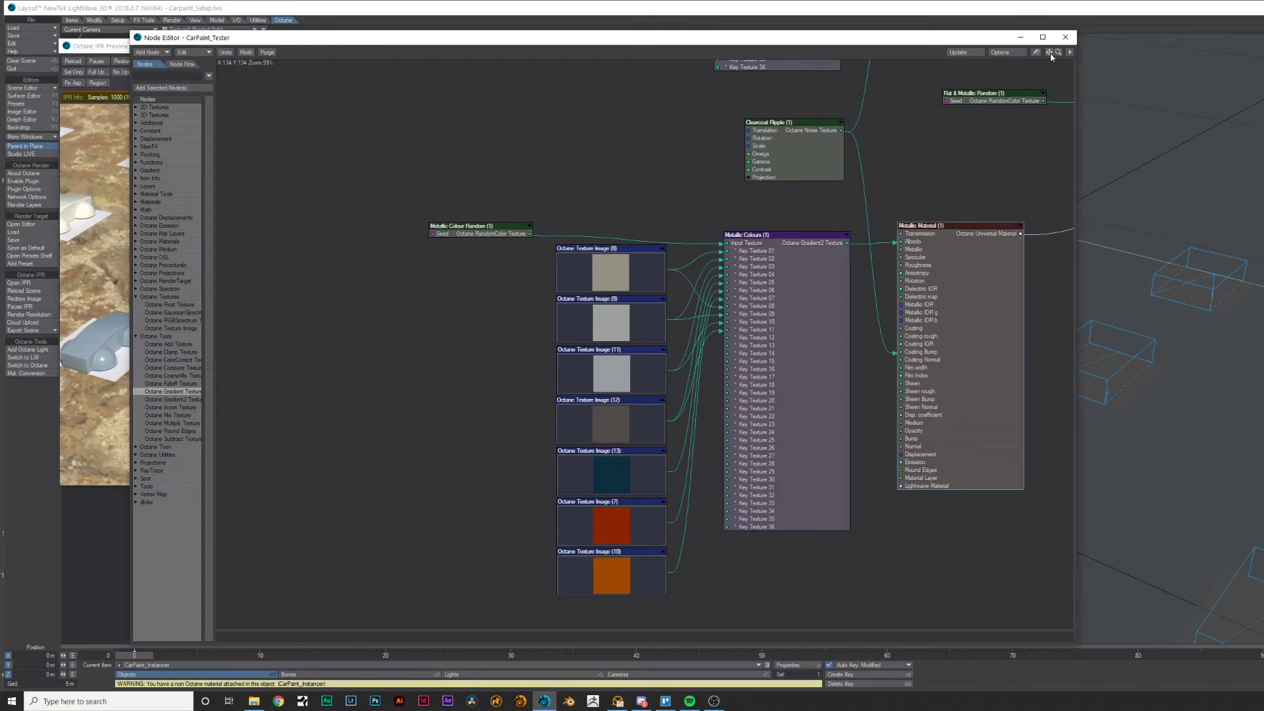
pyautogui.moveTo(1050, 52); pyautogui.dragTo(709, 320)
pyautogui.doubleClick(750, 266)
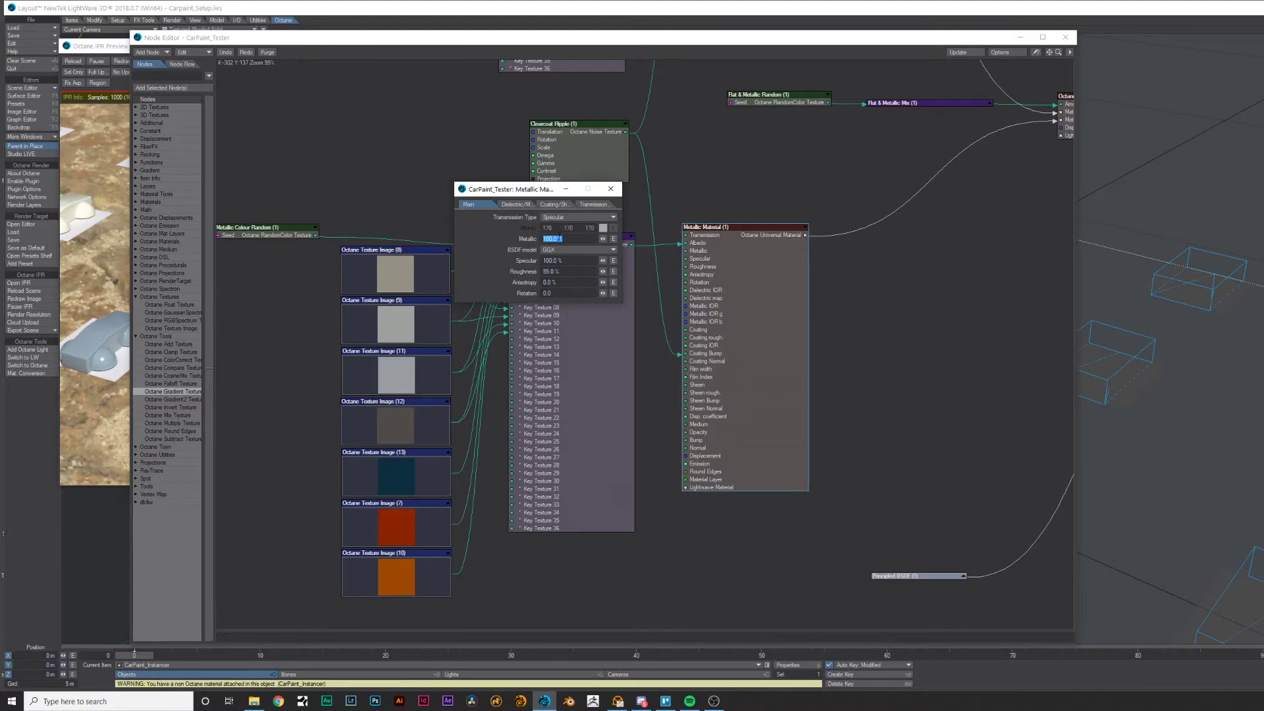
pyautogui.click(611, 189)
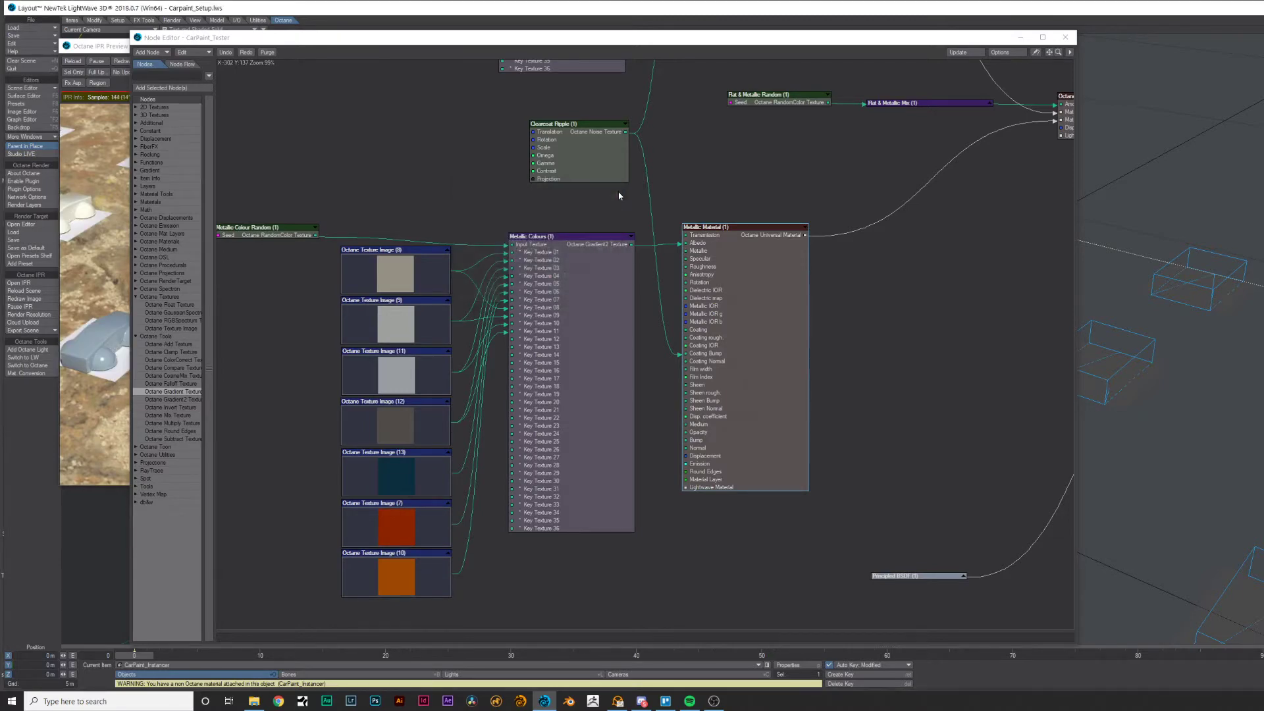
# Step: Examine the Flat & Metallic Mix gradient's key colours and interpolation feeding the Octane Material Mixer, then collapse its node
pyautogui.moveTo(1049, 52); pyautogui.dragTo(795, 224)
pyautogui.click(779, 192)
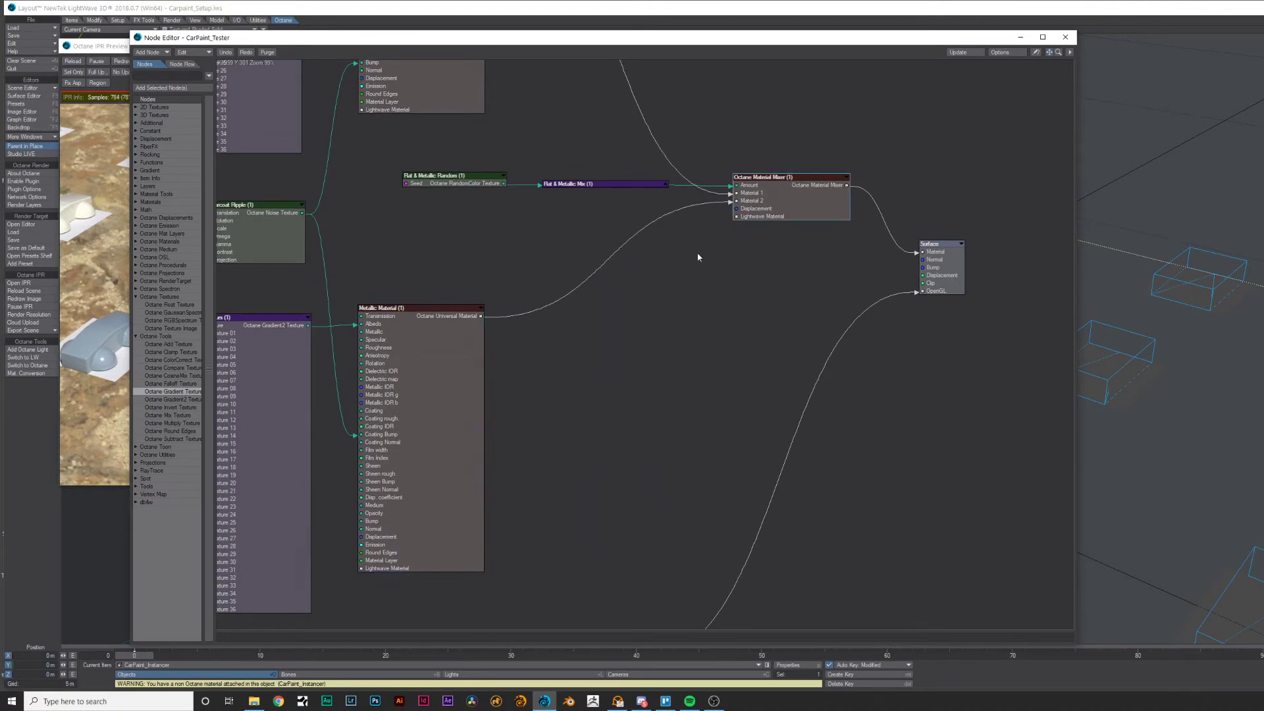
pyautogui.click(441, 186)
pyautogui.click(665, 184)
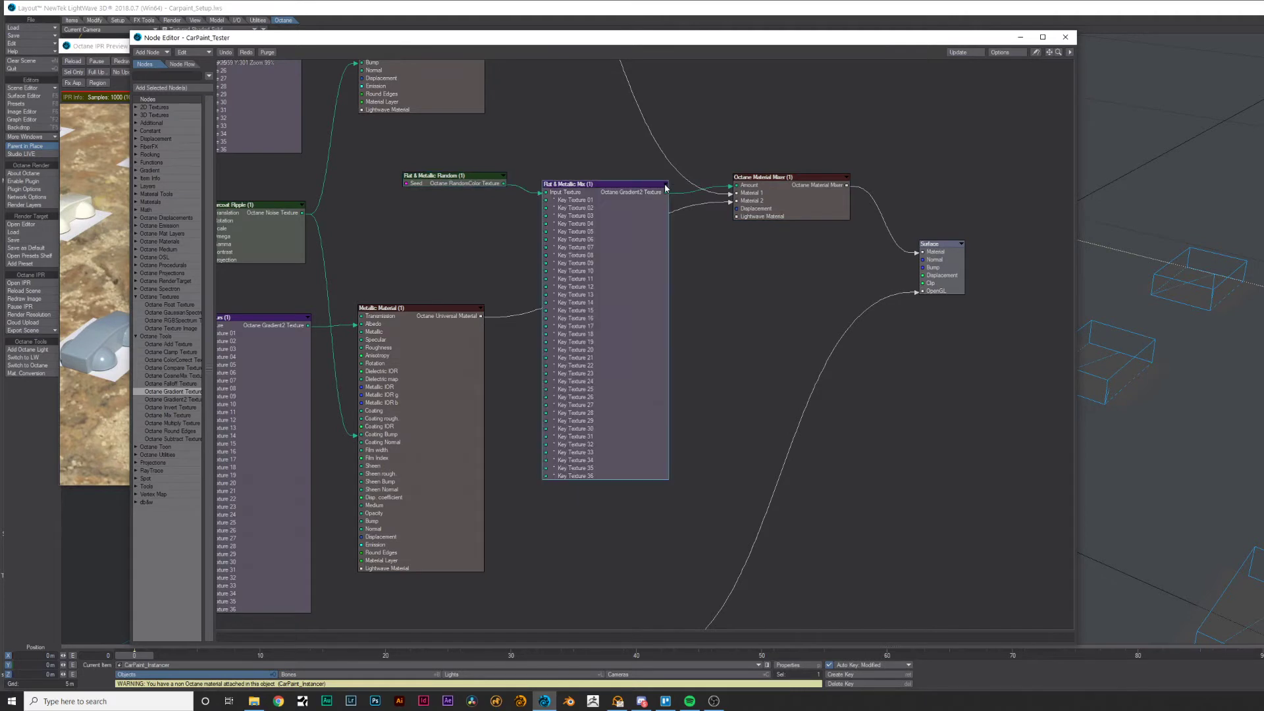
pyautogui.doubleClick(622, 215)
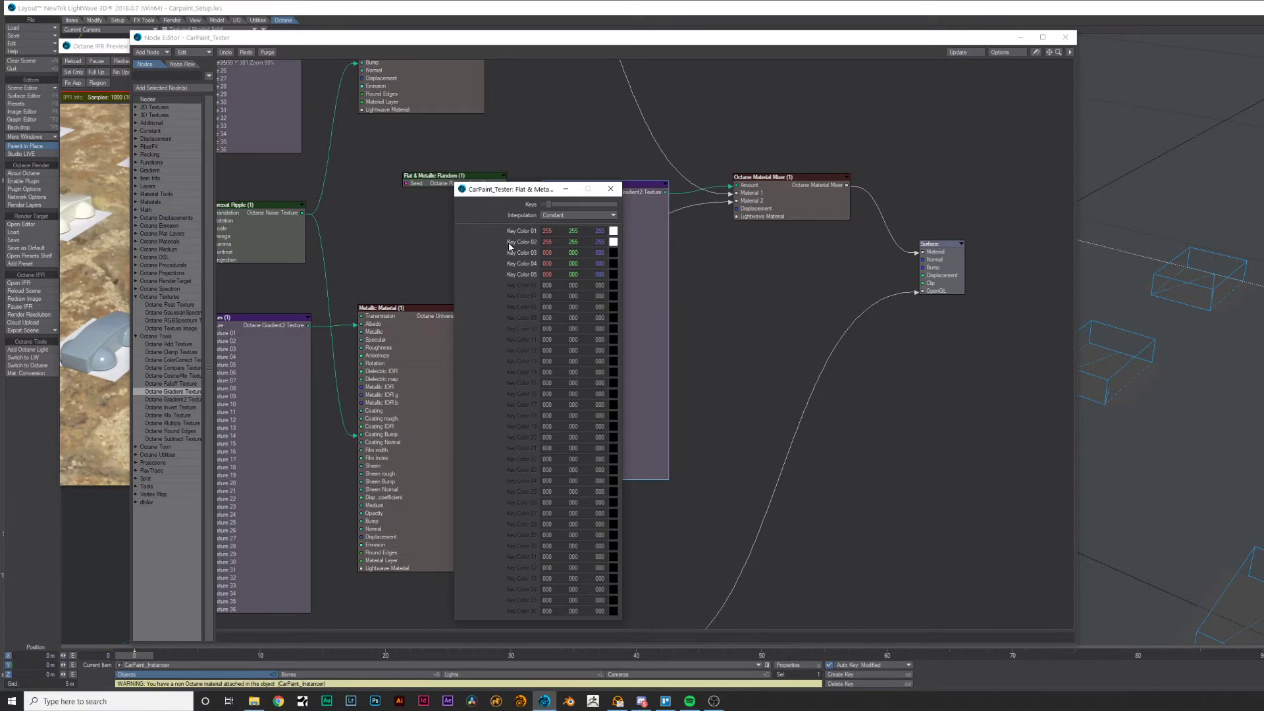
pyautogui.click(619, 190)
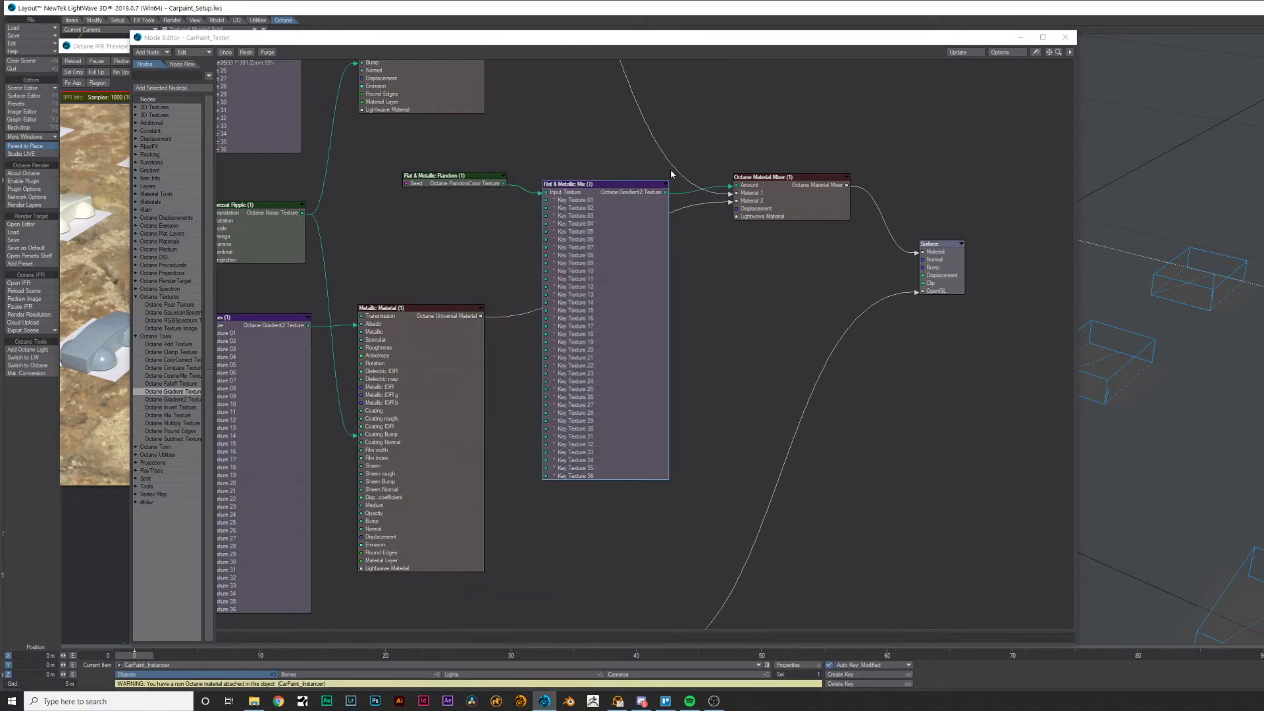
pyautogui.click(665, 185)
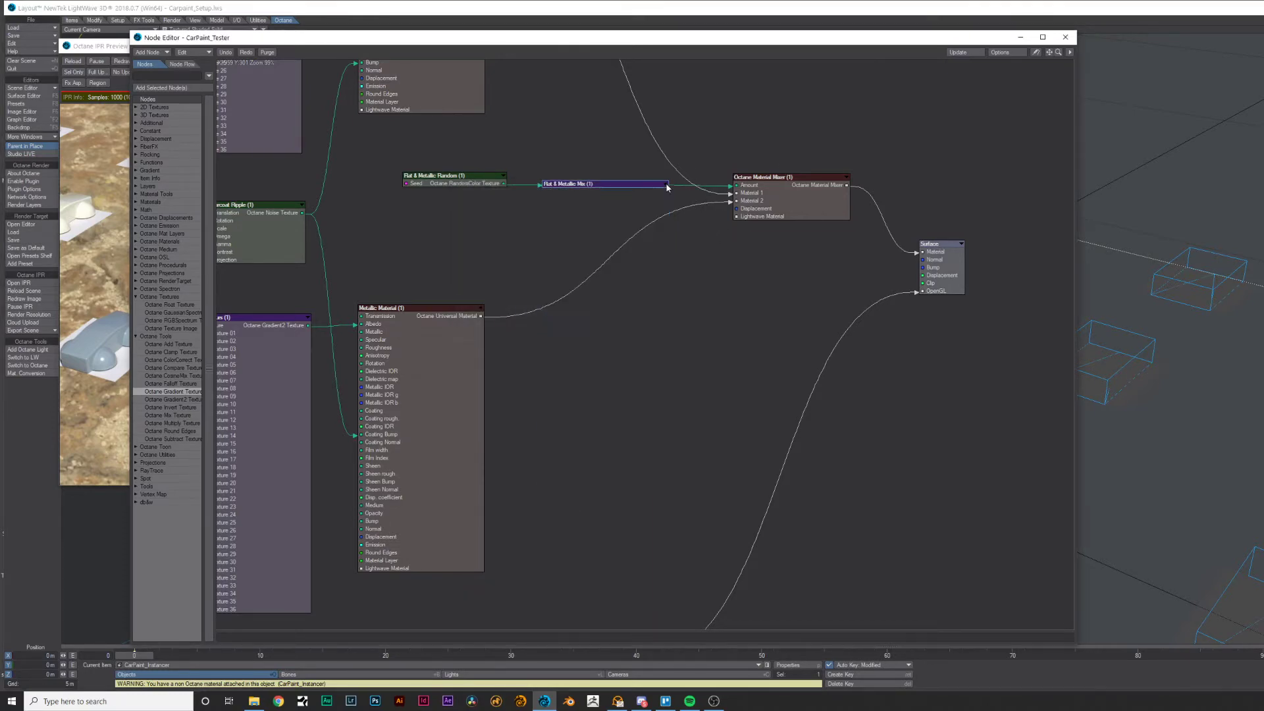
# Step: Rearrange the node editor and preview windows, and reframe the render preview to show more of the instanced cars
pyautogui.moveTo(566, 42); pyautogui.dragTo(709, 43)
pyautogui.moveTo(233, 50); pyautogui.dragTo(288, 68)
pyautogui.moveTo(409, 332)
pyautogui.mouseDown()
pyautogui.moveTo(390, 354)
pyautogui.moveTo(394, 343)
pyautogui.mouseUp()
pyautogui.moveTo(445, 279); pyautogui.dragTo(290, 277, button='right')
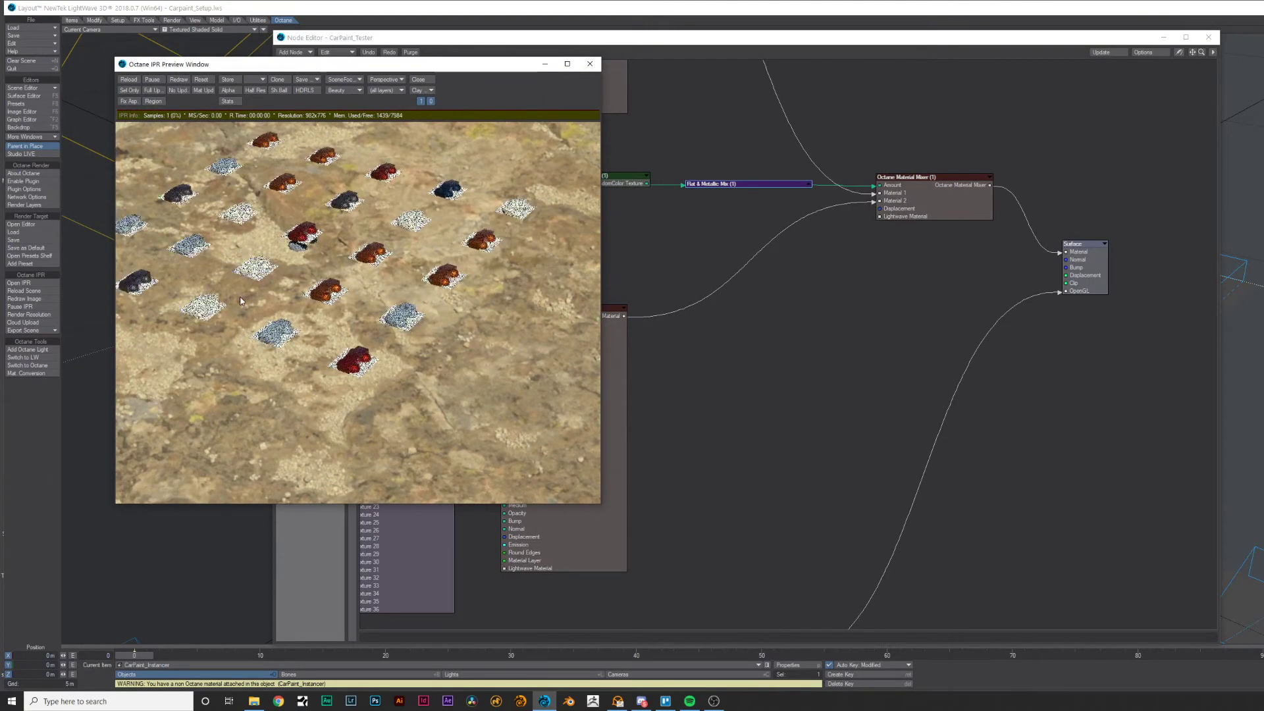
pyautogui.moveTo(290, 276); pyautogui.dragTo(346, 332, button='middle')
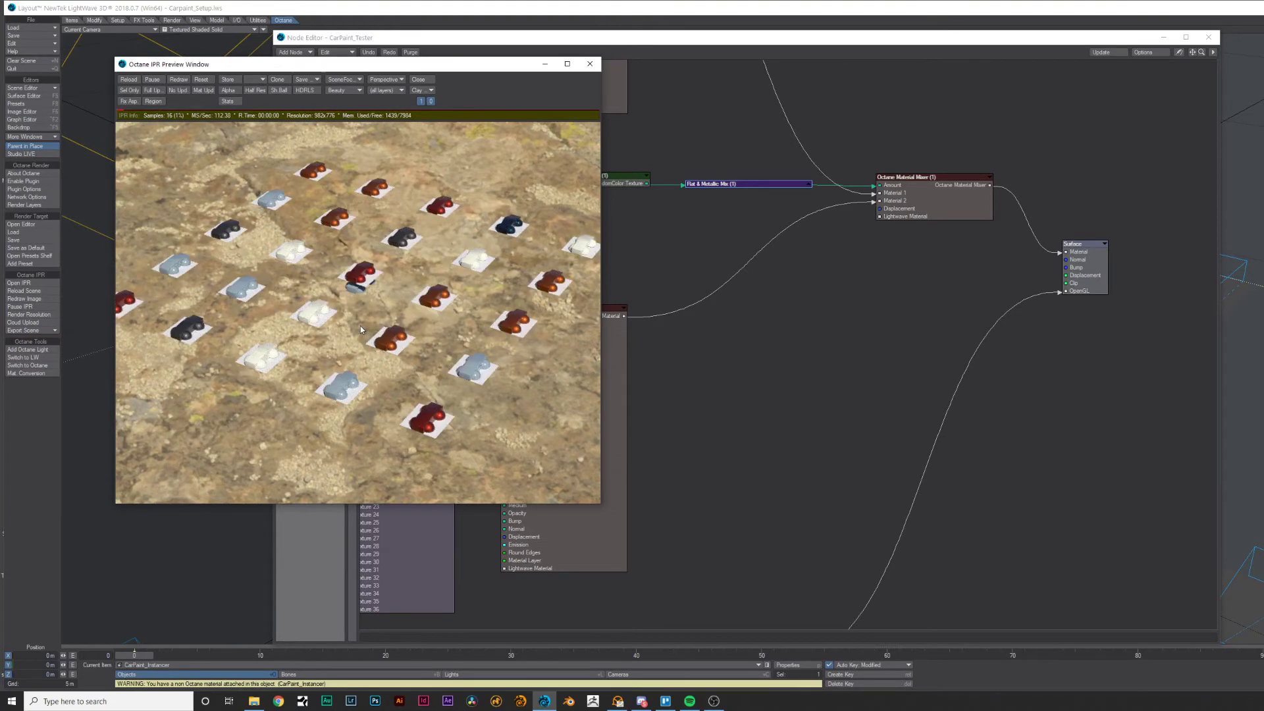
# Step: Change the Flat & Metallic Random node's seed to reshuffle which instanced cars use flat or metallic paint
pyautogui.moveTo(766, 44); pyautogui.dragTo(971, 43)
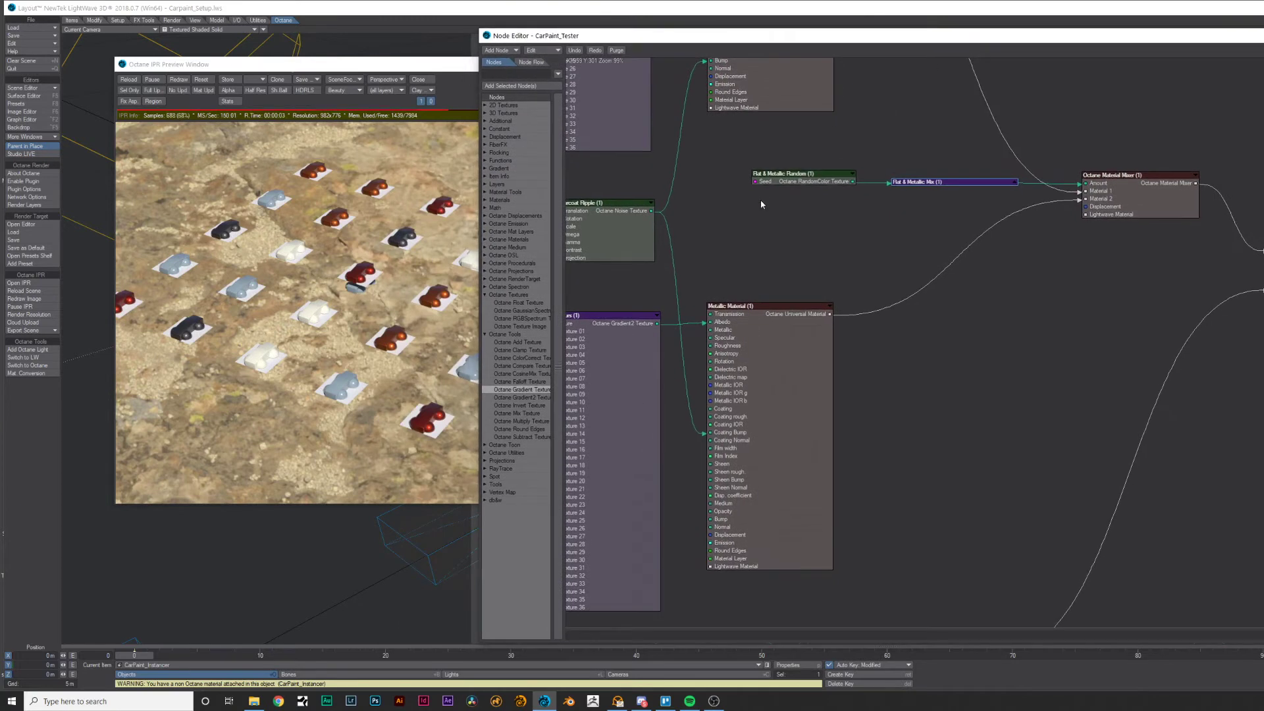
pyautogui.click(795, 183)
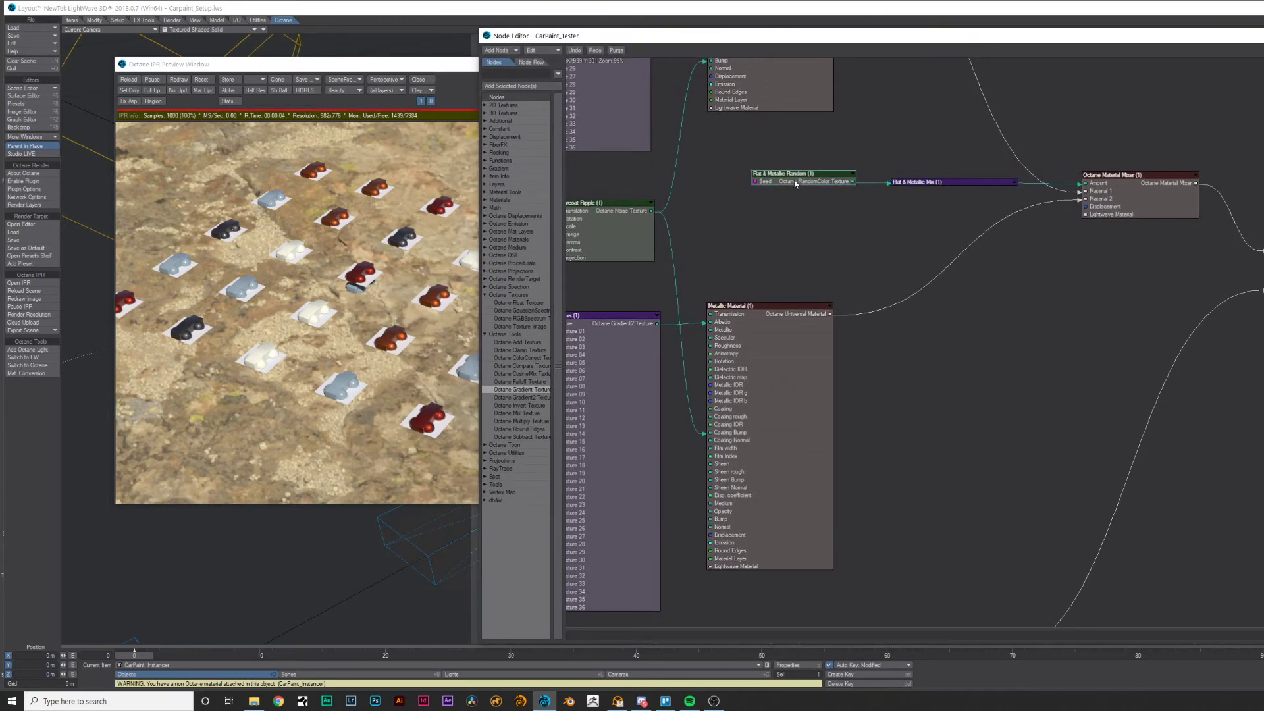
pyautogui.doubleClick(795, 183)
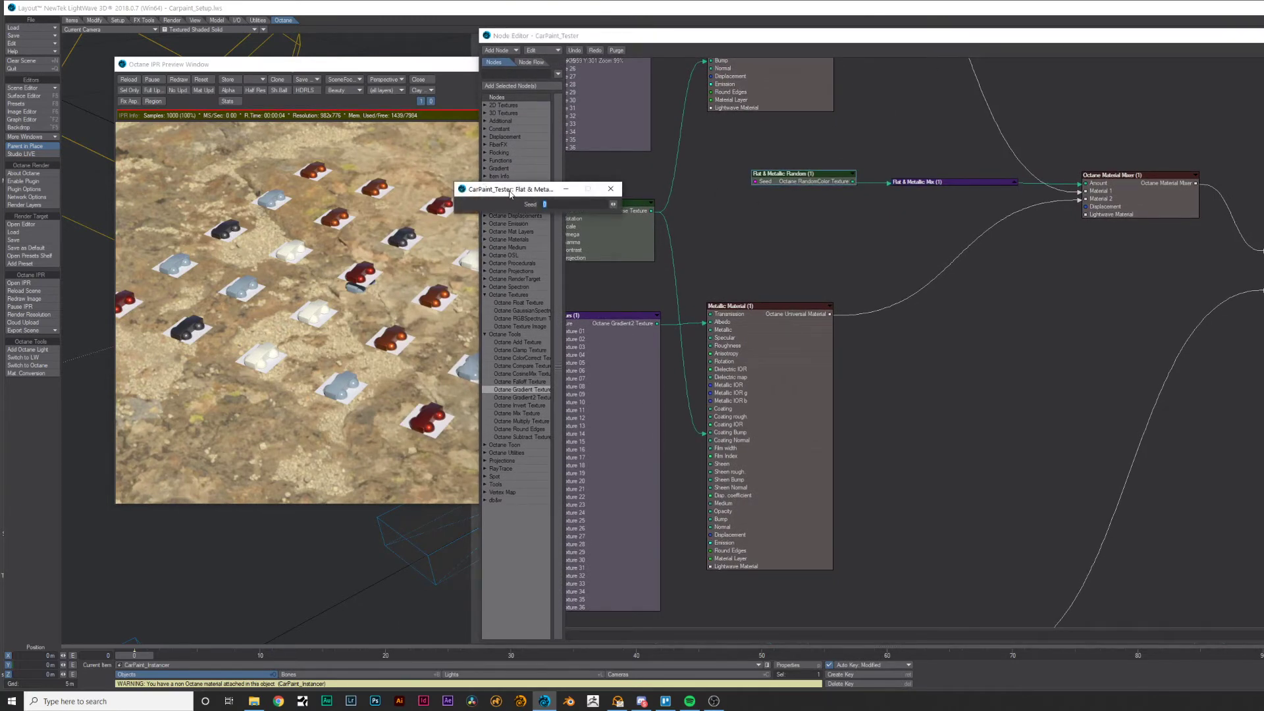
pyautogui.moveTo(511, 193); pyautogui.dragTo(563, 194)
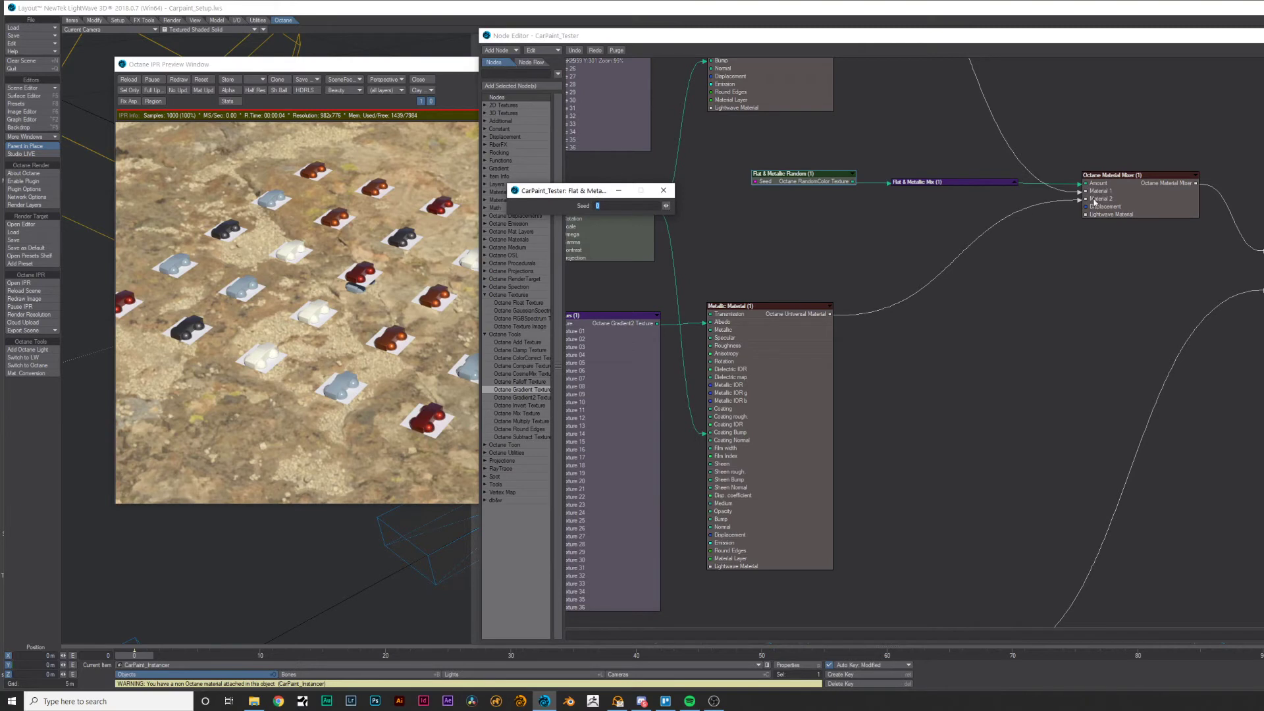
pyautogui.click(667, 208)
pyautogui.moveTo(666, 206); pyautogui.dragTo(689, 206)
pyautogui.click(671, 193)
# Step: Change the Metallic Colour Random node's seed to redistribute the metallic colours, moving the render preview clear of the node editor
pyautogui.keyDown('alt'); pyautogui.moveTo(724, 263); pyautogui.dragTo(922, 264); pyautogui.keyUp('alt')
pyautogui.keyDown('alt'); pyautogui.moveTo(666, 330); pyautogui.dragTo(868, 291); pyautogui.keyUp('alt')
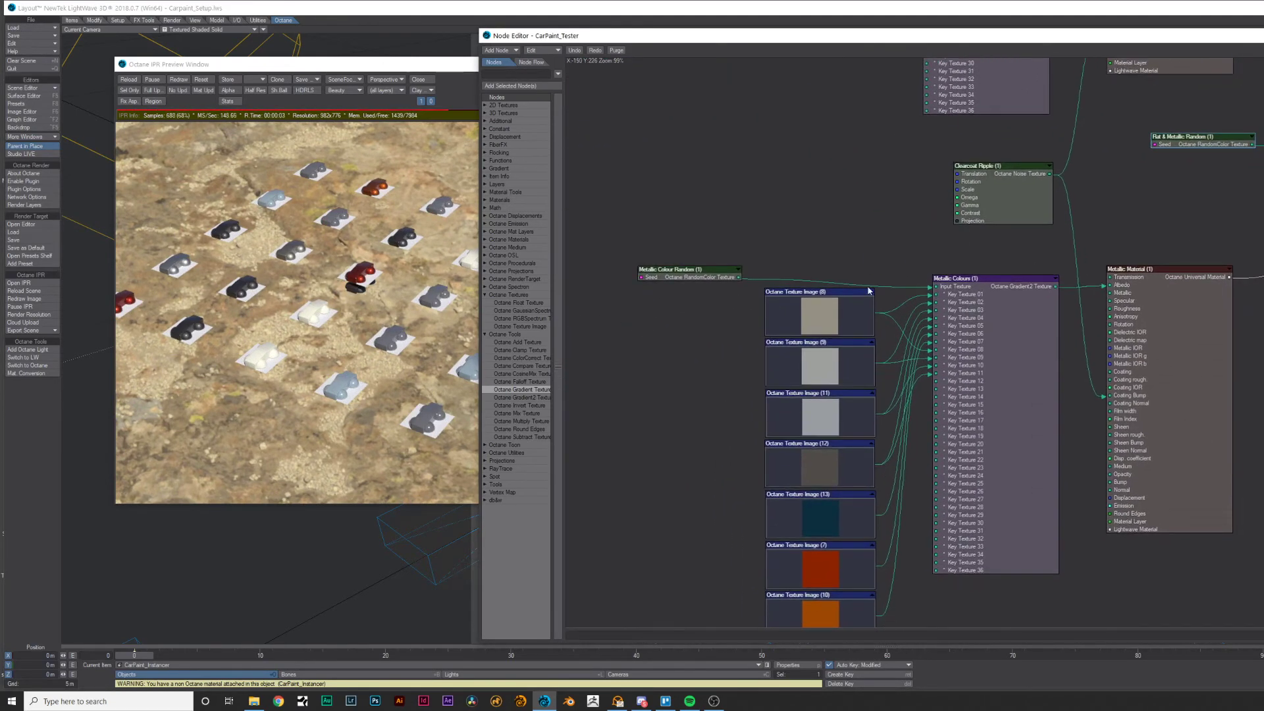
pyautogui.doubleClick(675, 278)
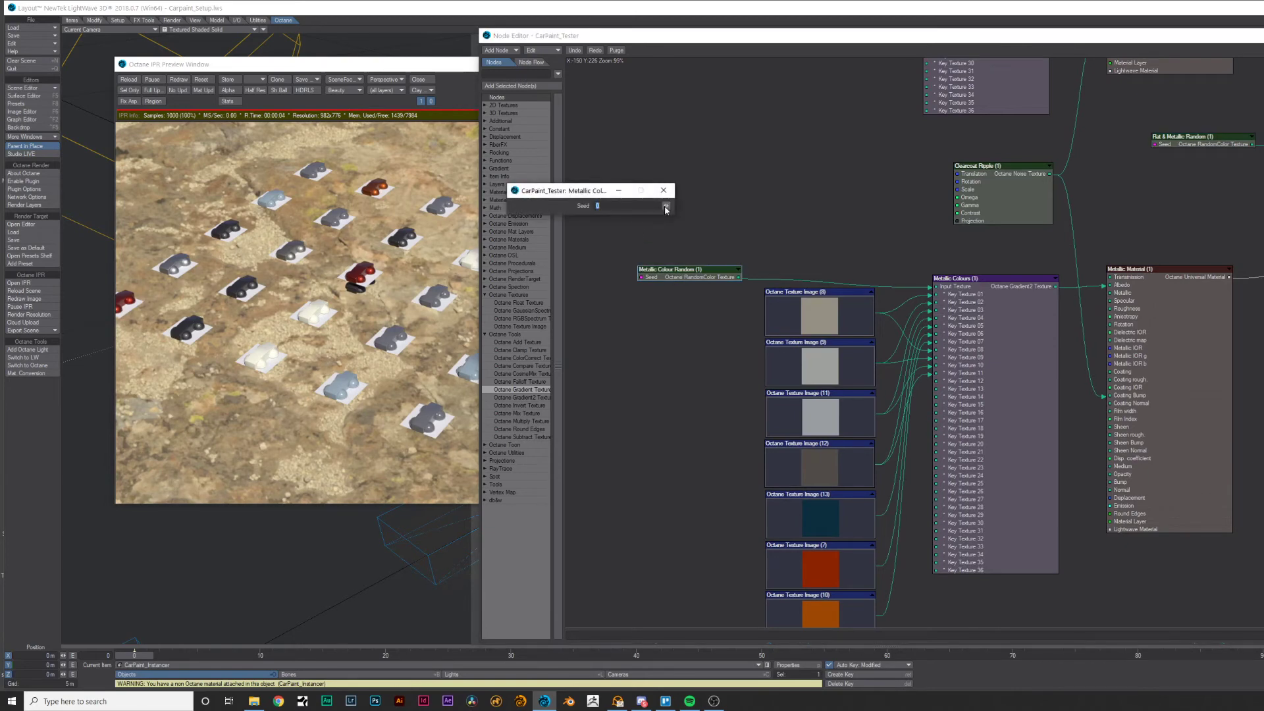
pyautogui.moveTo(666, 206); pyautogui.dragTo(681, 206)
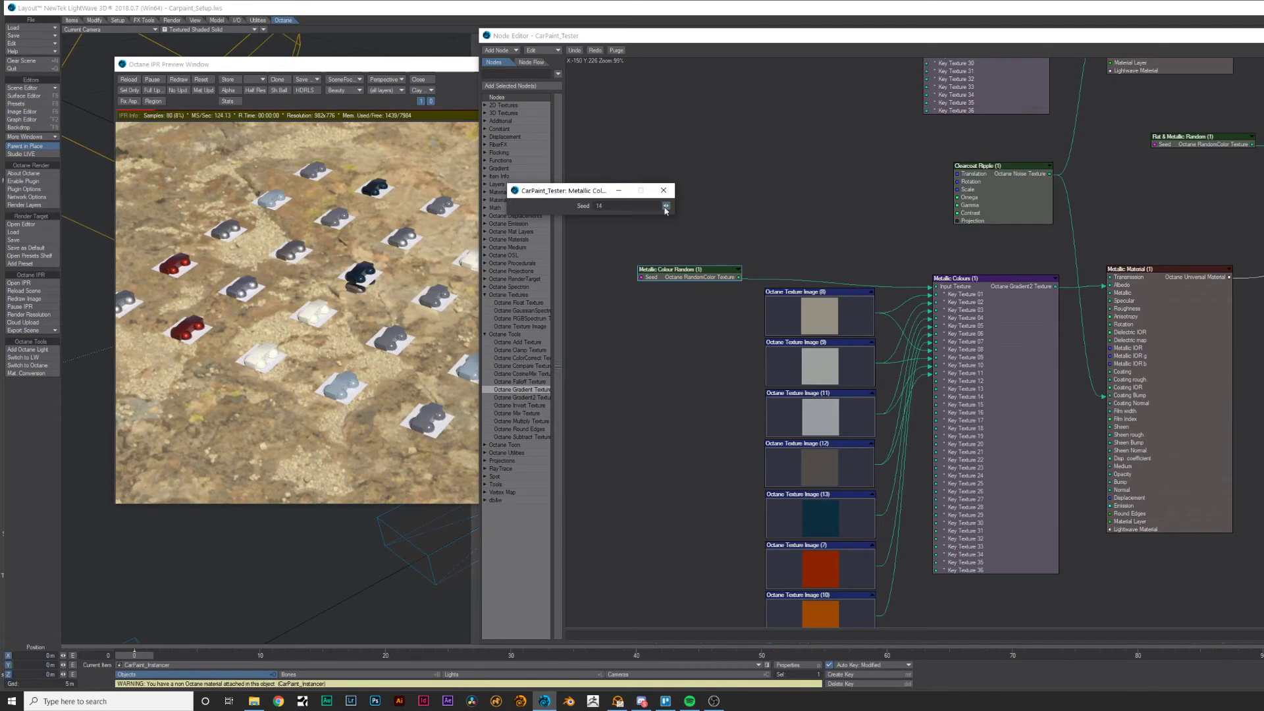
pyautogui.moveTo(444, 72); pyautogui.dragTo(345, 69)
pyautogui.moveTo(666, 206); pyautogui.dragTo(666, 207)
pyautogui.click(664, 190)
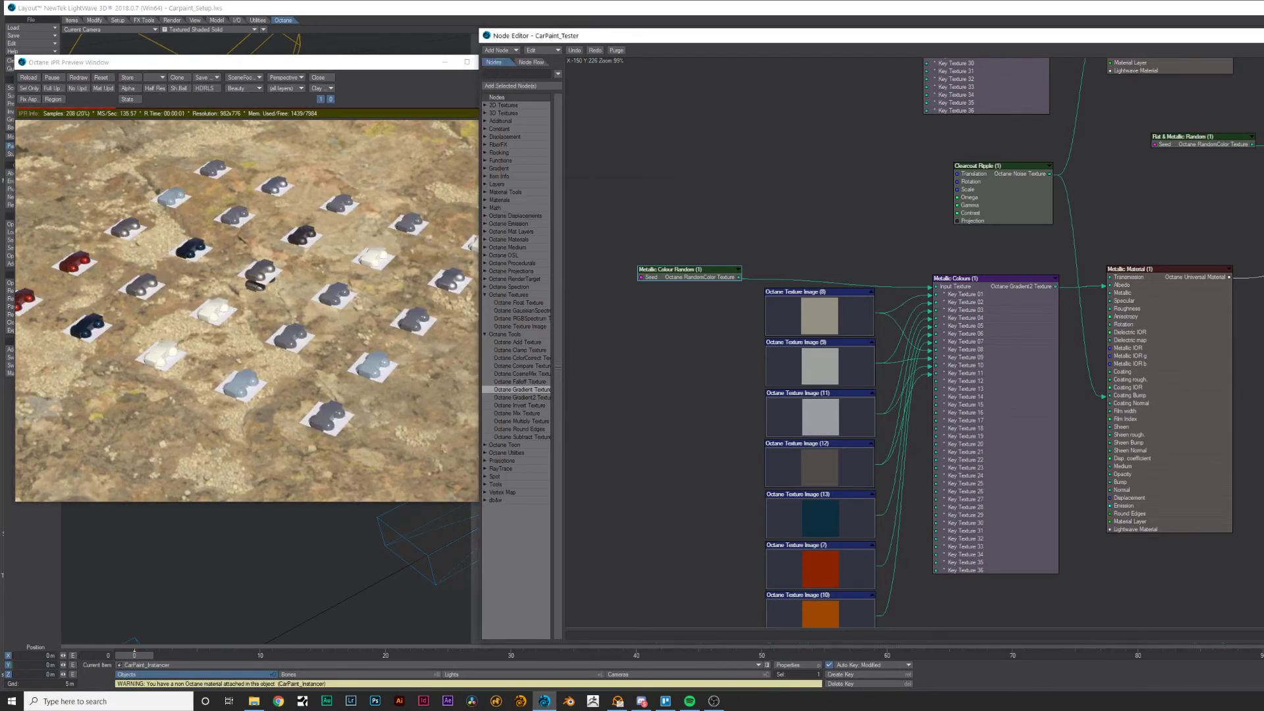
# Step: Set the Flat Colour Random node's seed to 47 to redistribute the flat paint colours across the cars
pyautogui.moveTo(665, 198); pyautogui.dragTo(676, 581, button='middle')
pyautogui.moveTo(769, 207); pyautogui.dragTo(772, 208, button='middle')
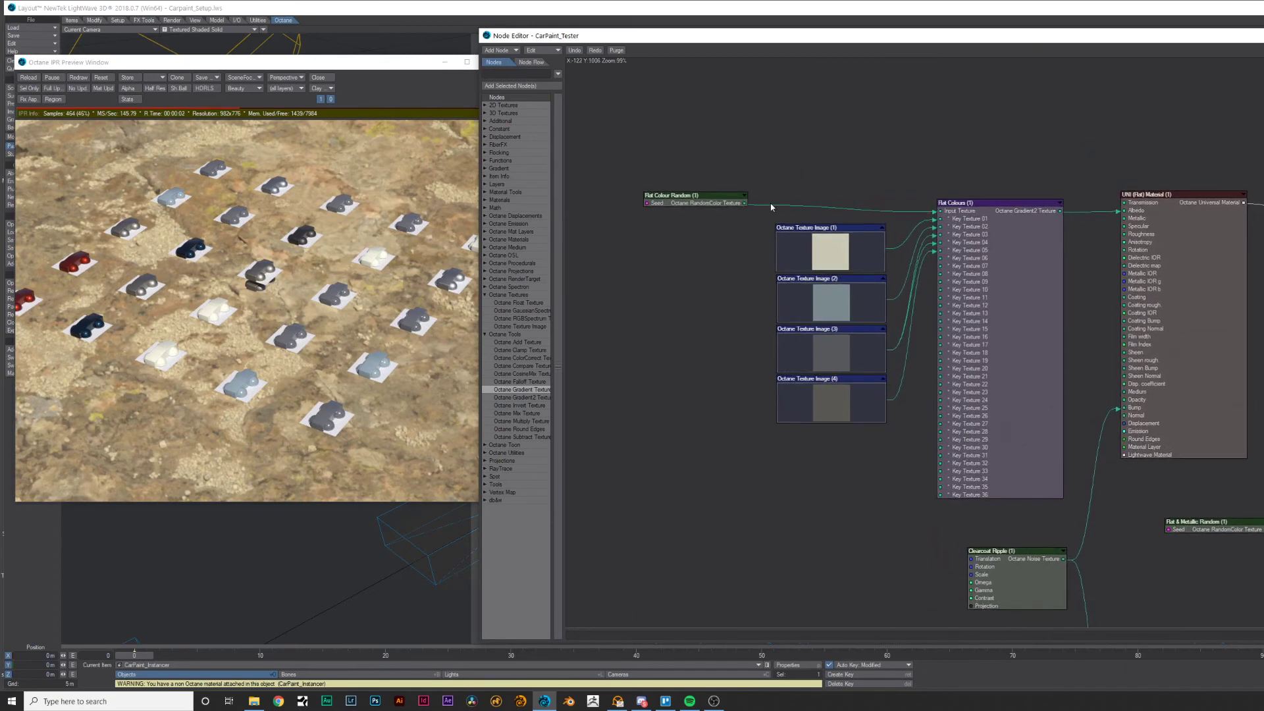
pyautogui.doubleClick(682, 205)
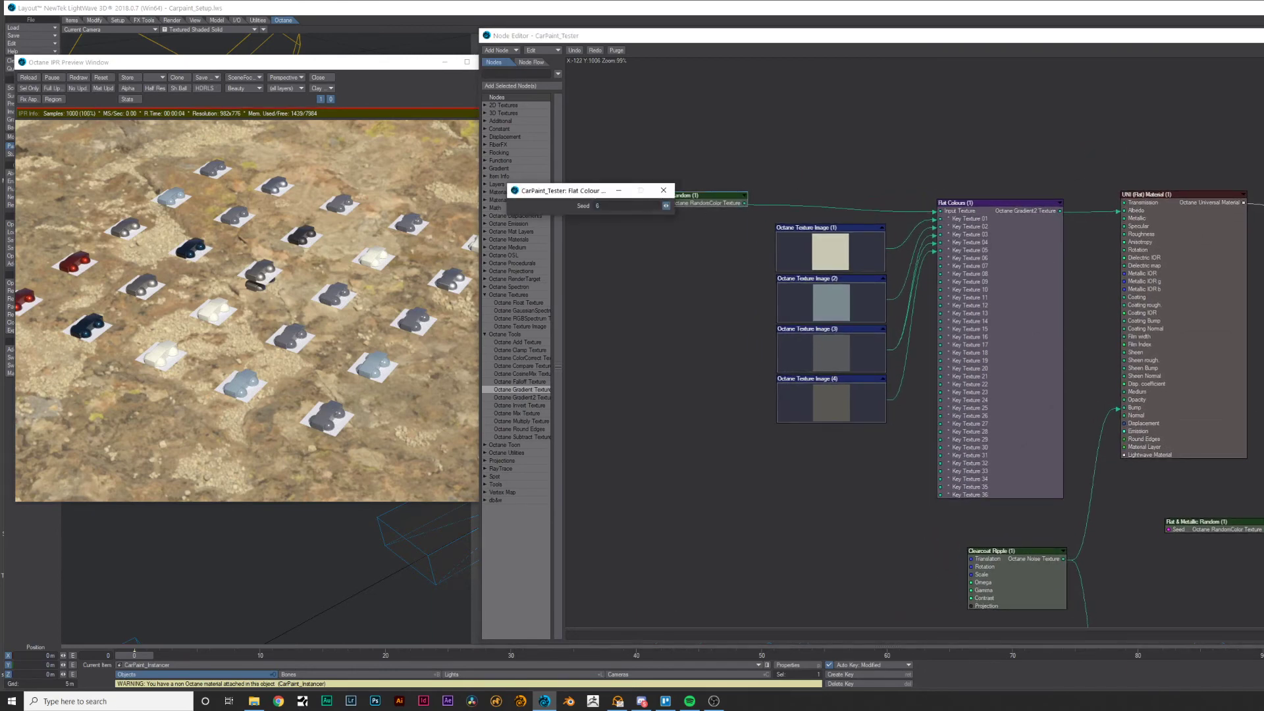
pyautogui.moveTo(666, 207)
pyautogui.mouseDown()
pyautogui.moveTo(693, 206)
pyautogui.moveTo(665, 206)
pyautogui.mouseUp()
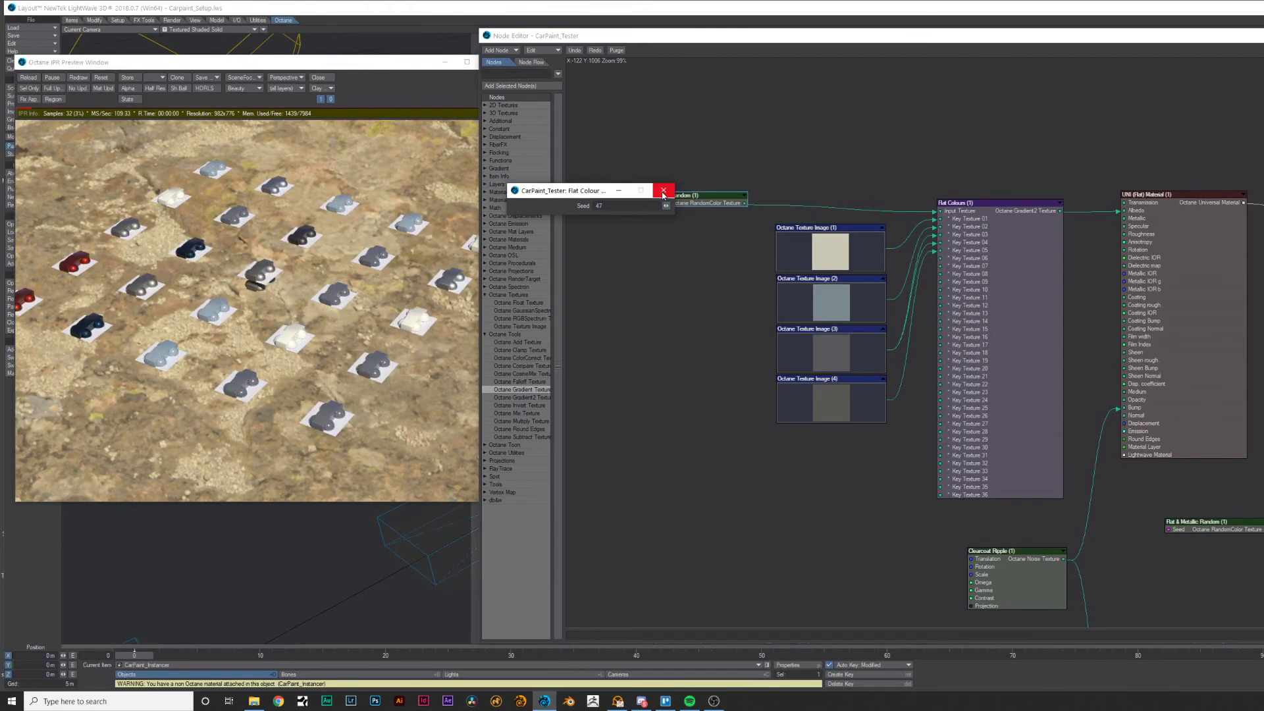
pyautogui.click(663, 192)
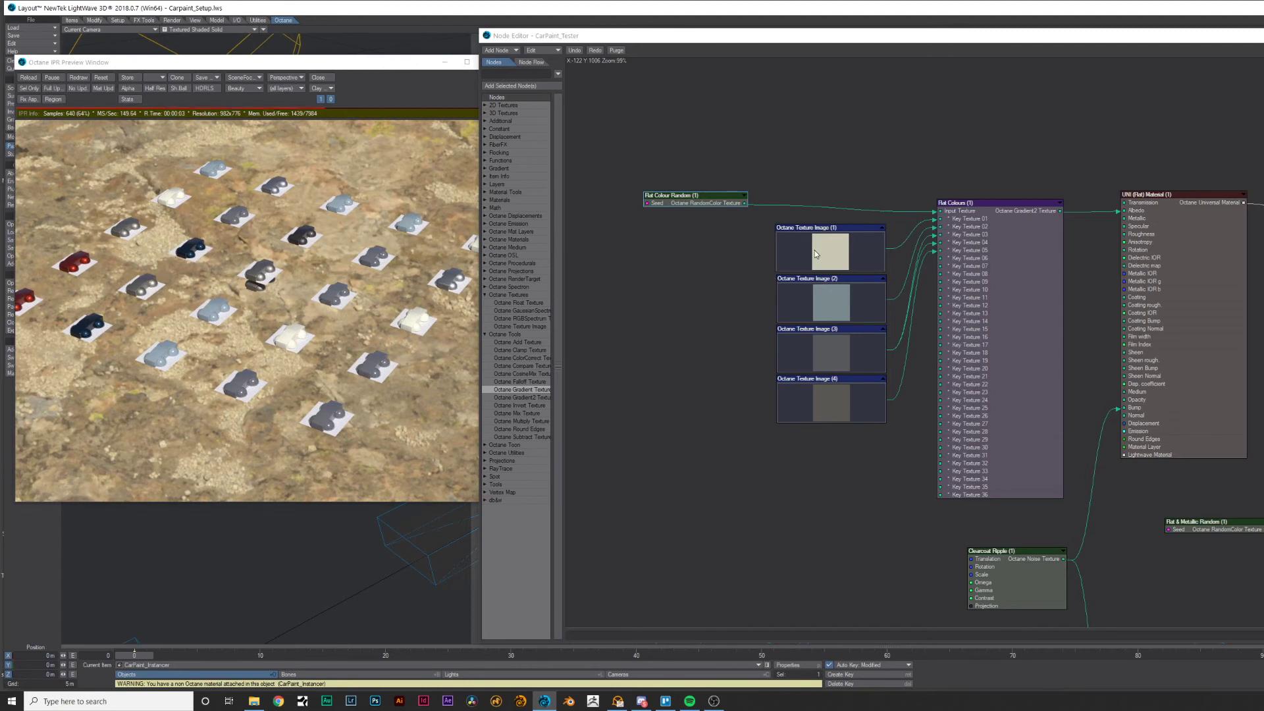
# Step: Review the Octane Texture Image nodes feeding the flat and metallic colour gradients, then survey the whole car paint node network
pyautogui.moveTo(815, 250); pyautogui.dragTo(818, 250)
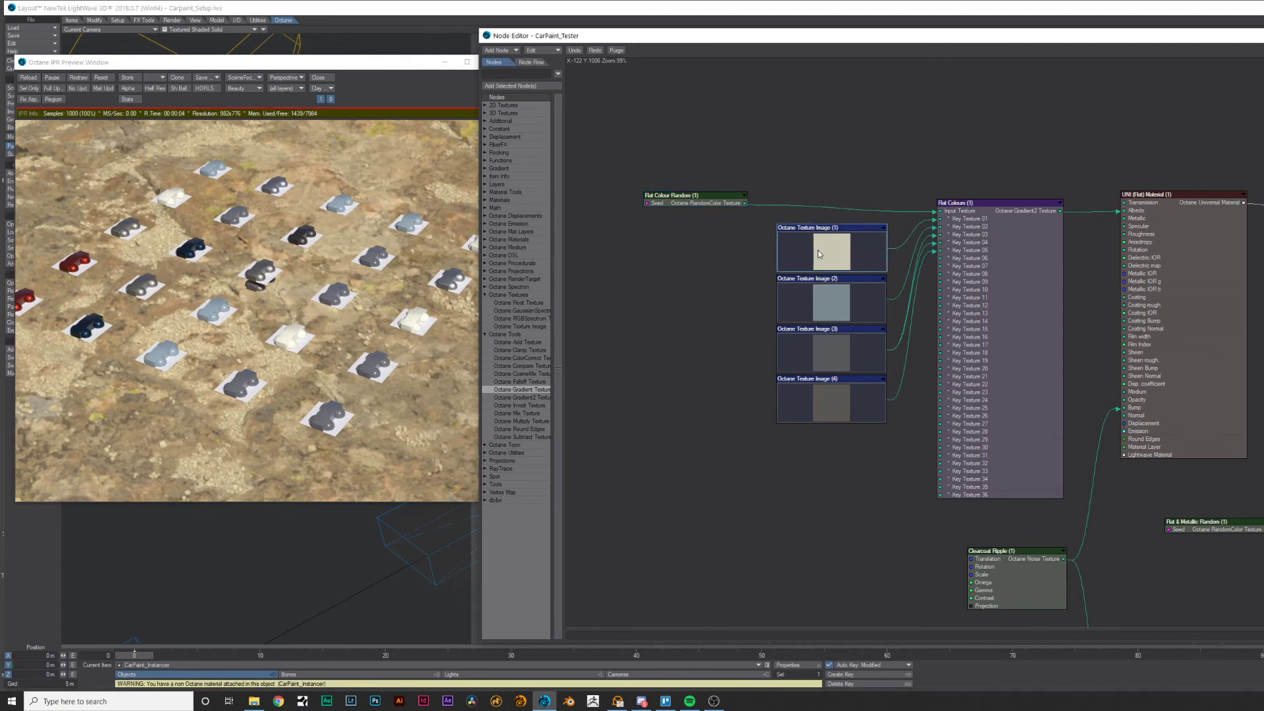
pyautogui.moveTo(1067, 544); pyautogui.dragTo(1031, 82, button='middle')
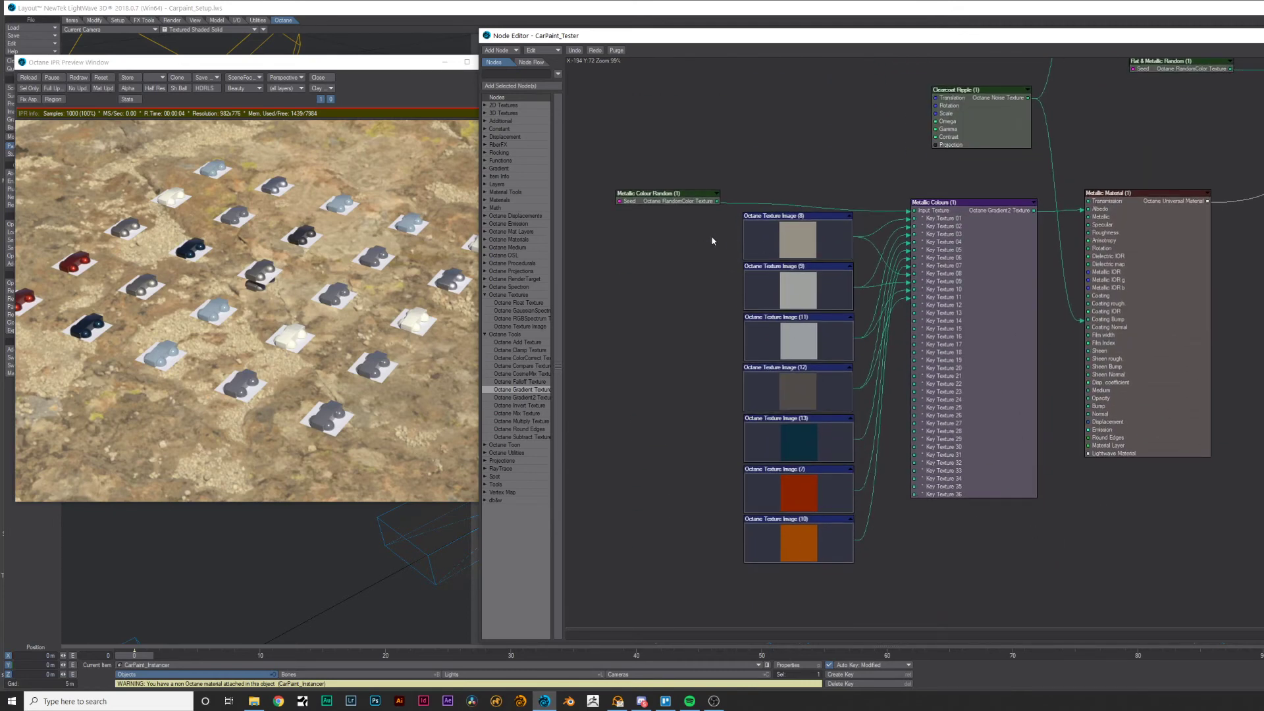
pyautogui.moveTo(720, 229); pyautogui.dragTo(847, 398)
pyautogui.click(695, 428)
pyautogui.moveTo(709, 419); pyautogui.dragTo(781, 458, button='middle')
pyautogui.scroll(-5, 994, 341)
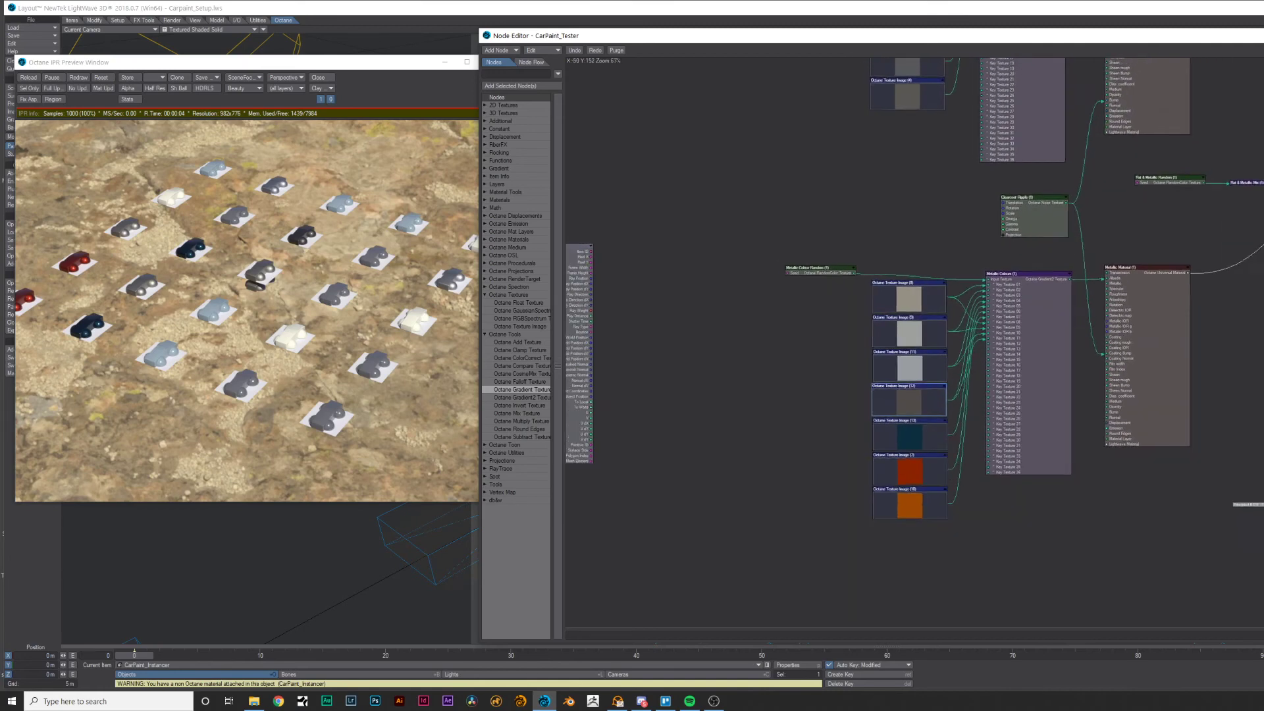
pyautogui.moveTo(934, 148); pyautogui.dragTo(860, 195, button='middle')
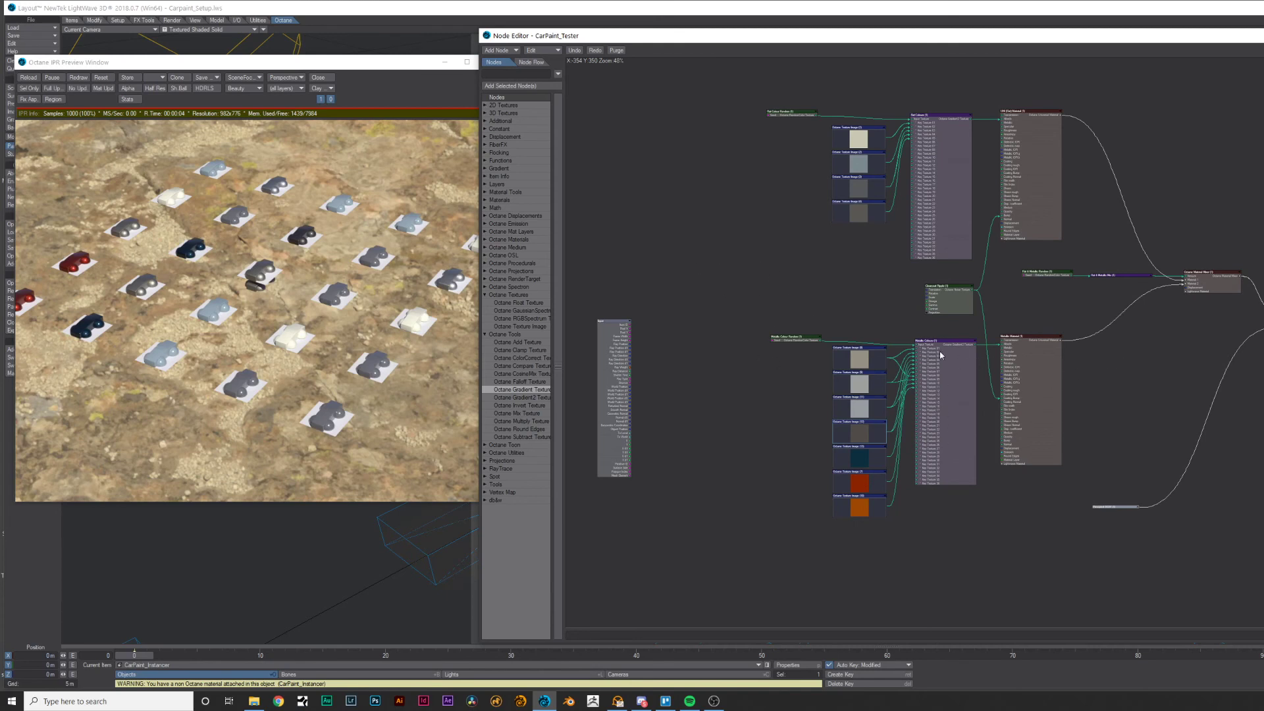
# Step: Raise the Flat & Metallic Random seed to about 50, then inspect the remixed cars up close in the render preview
pyautogui.moveTo(301, 63); pyautogui.dragTo(361, 69)
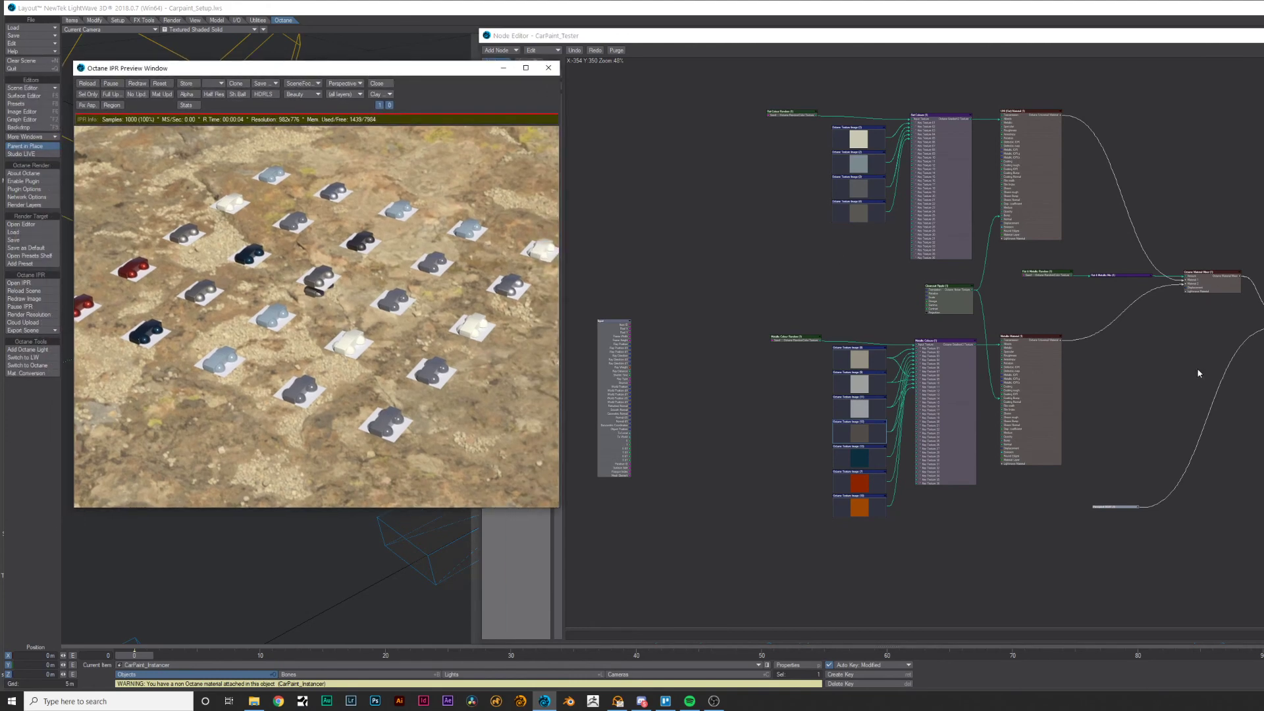
pyautogui.doubleClick(1060, 277)
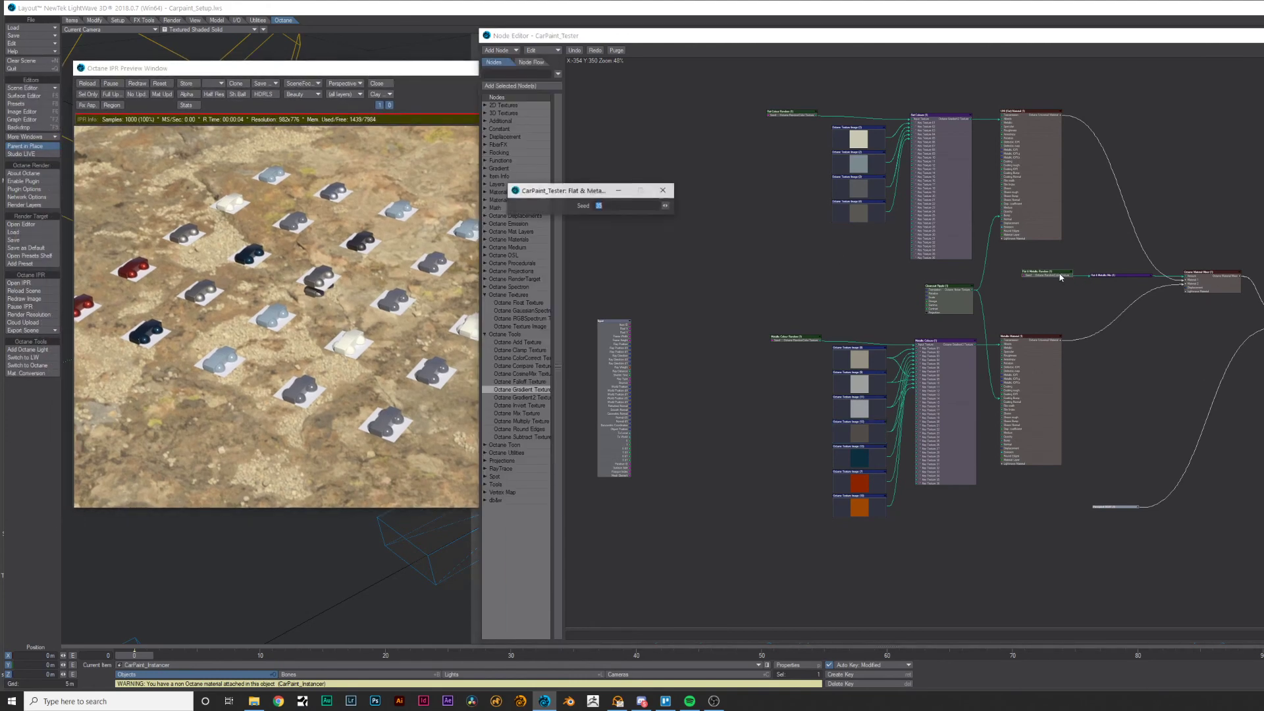
pyautogui.moveTo(667, 206); pyautogui.dragTo(680, 206)
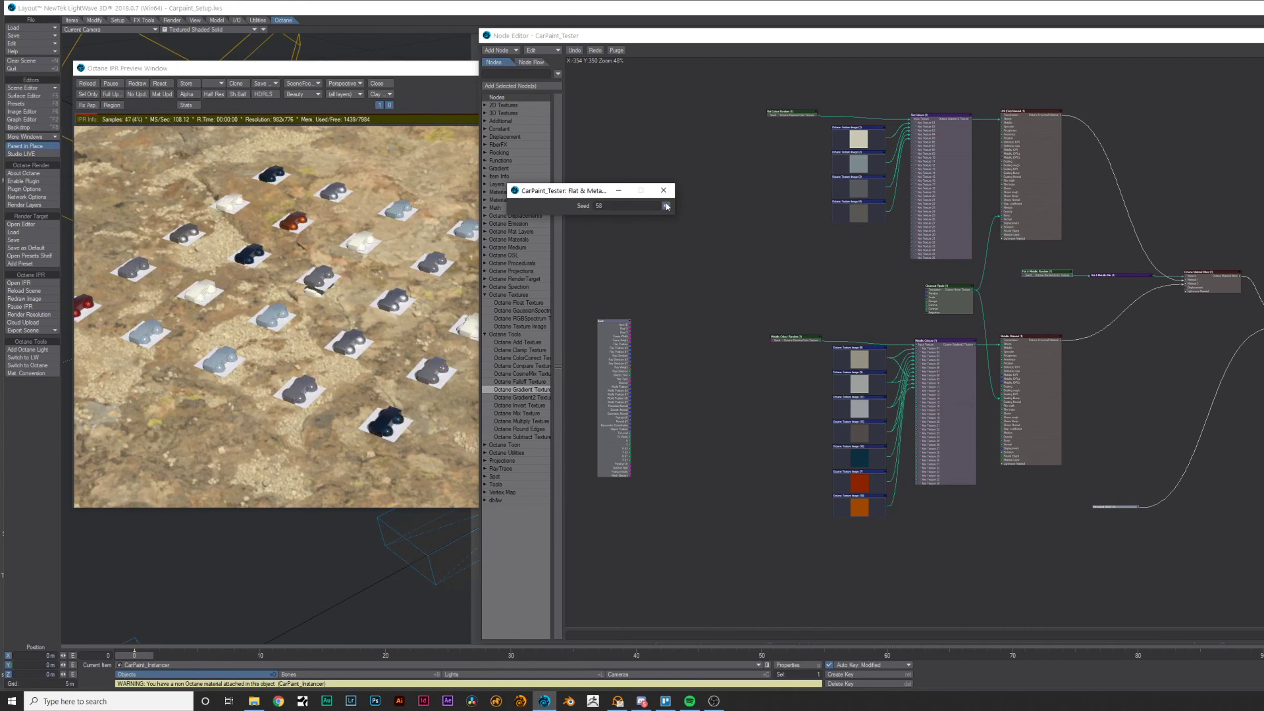
pyautogui.click(664, 190)
pyautogui.moveTo(428, 74); pyautogui.dragTo(449, 71)
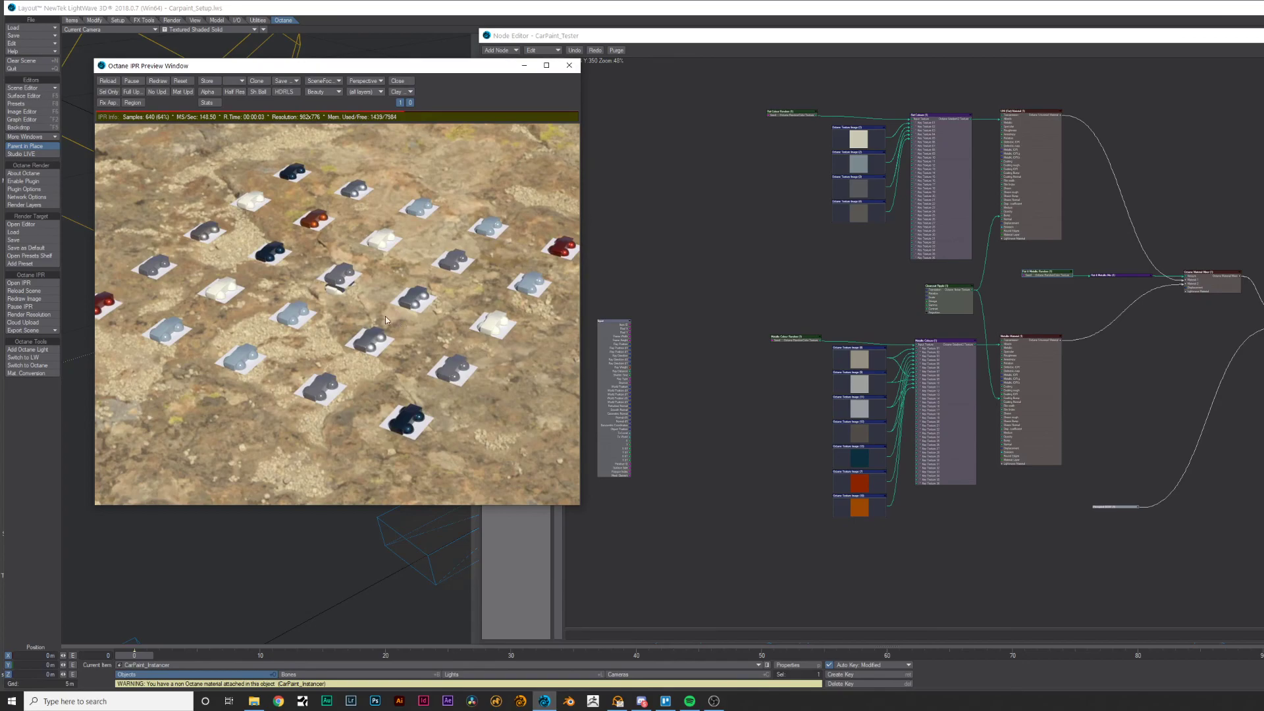
pyautogui.moveTo(386, 316); pyautogui.dragTo(434, 362)
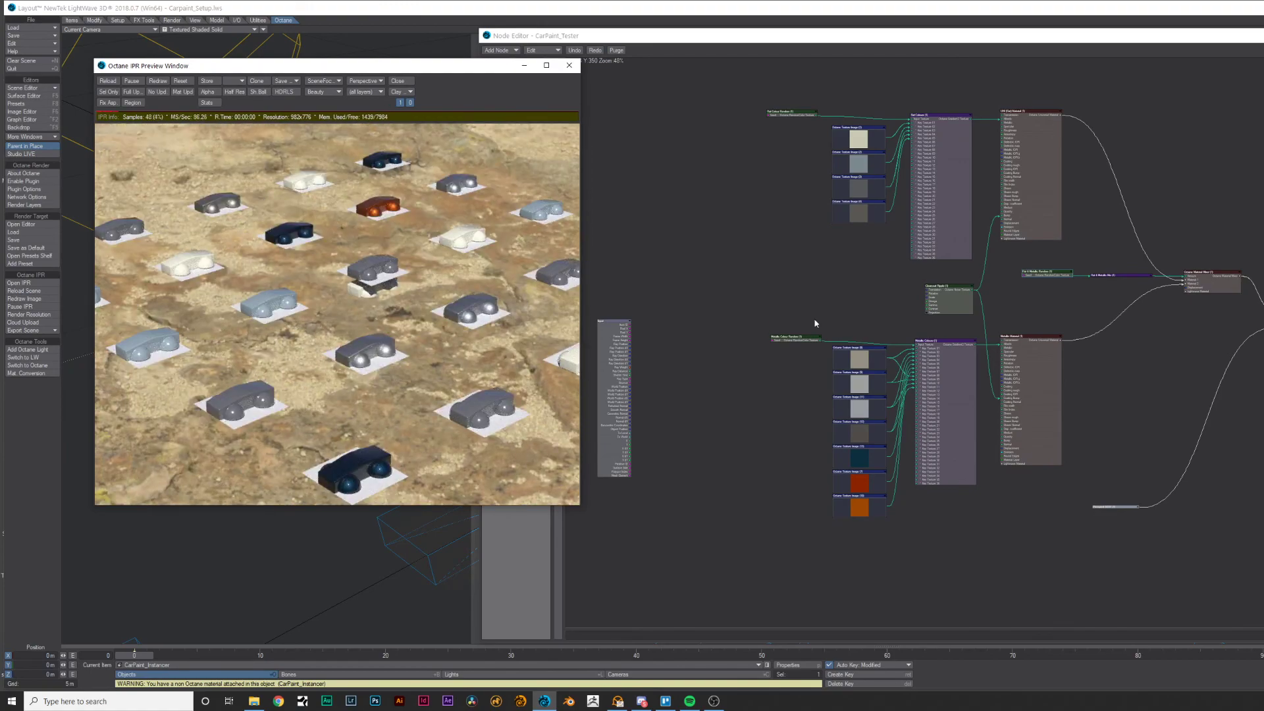